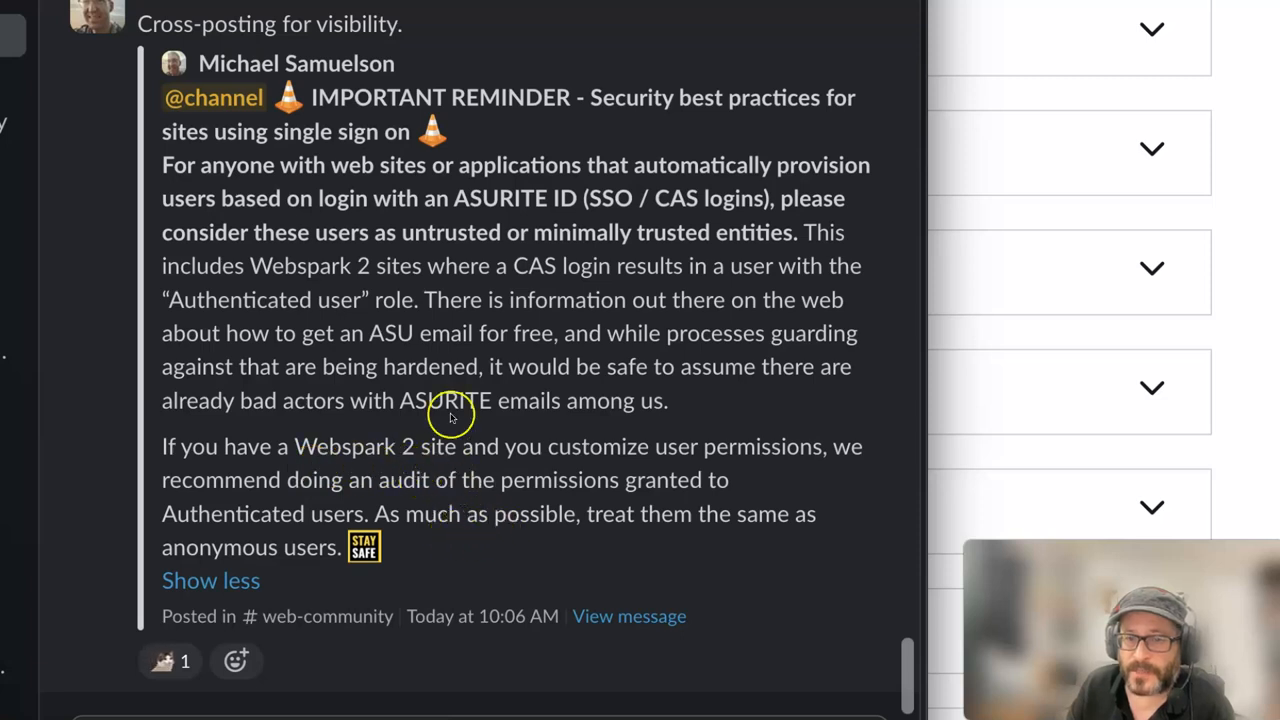
- Read through the Slack security reminder that CAS-provisioned users are untrusted
drag(432, 336, 538, 338)
click(566, 446)
scroll(567, 450, up, 1)
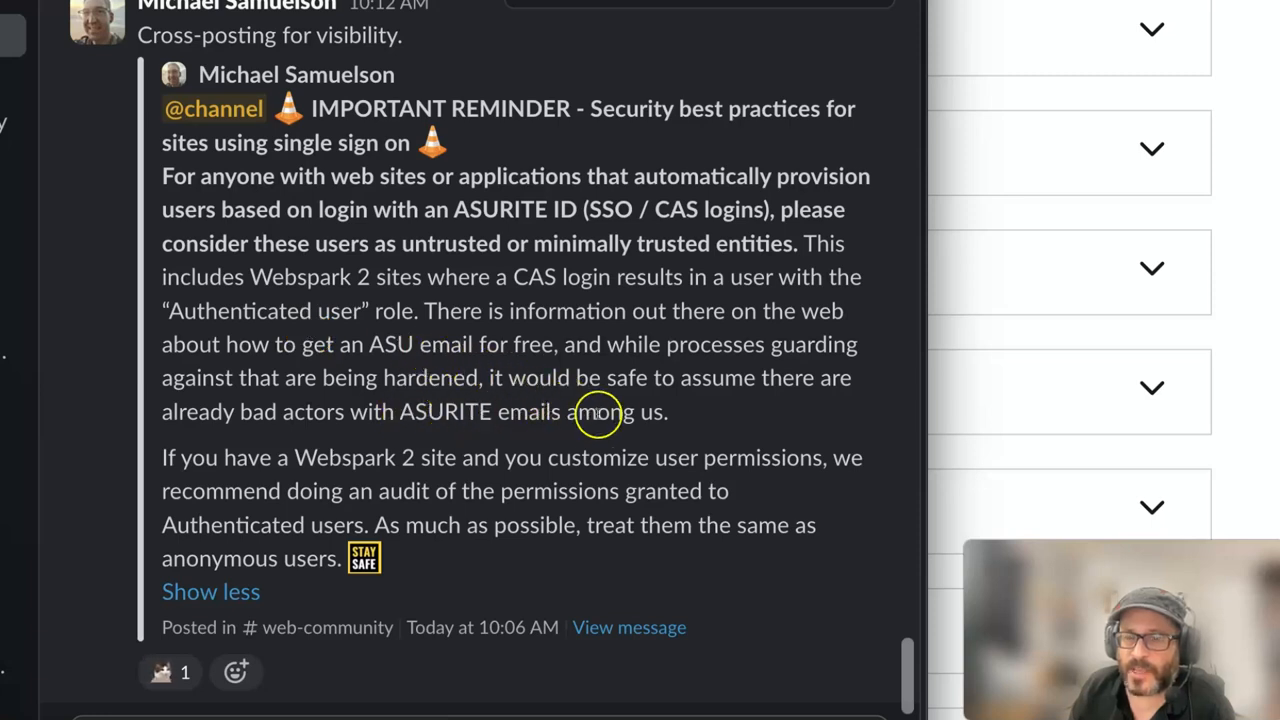
drag(162, 176, 777, 494)
click(779, 493)
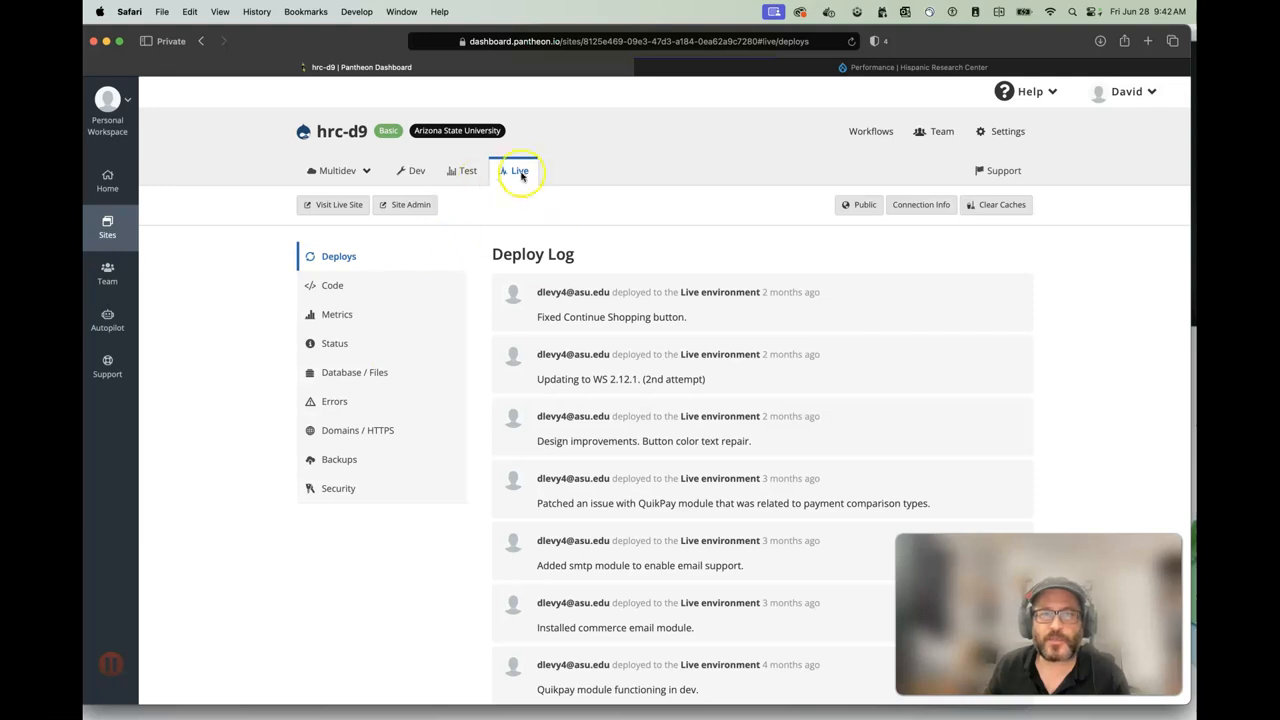
- Check the Drupal Performance tab, then open the Pantheon Personal Workspace Sites list
click(747, 68)
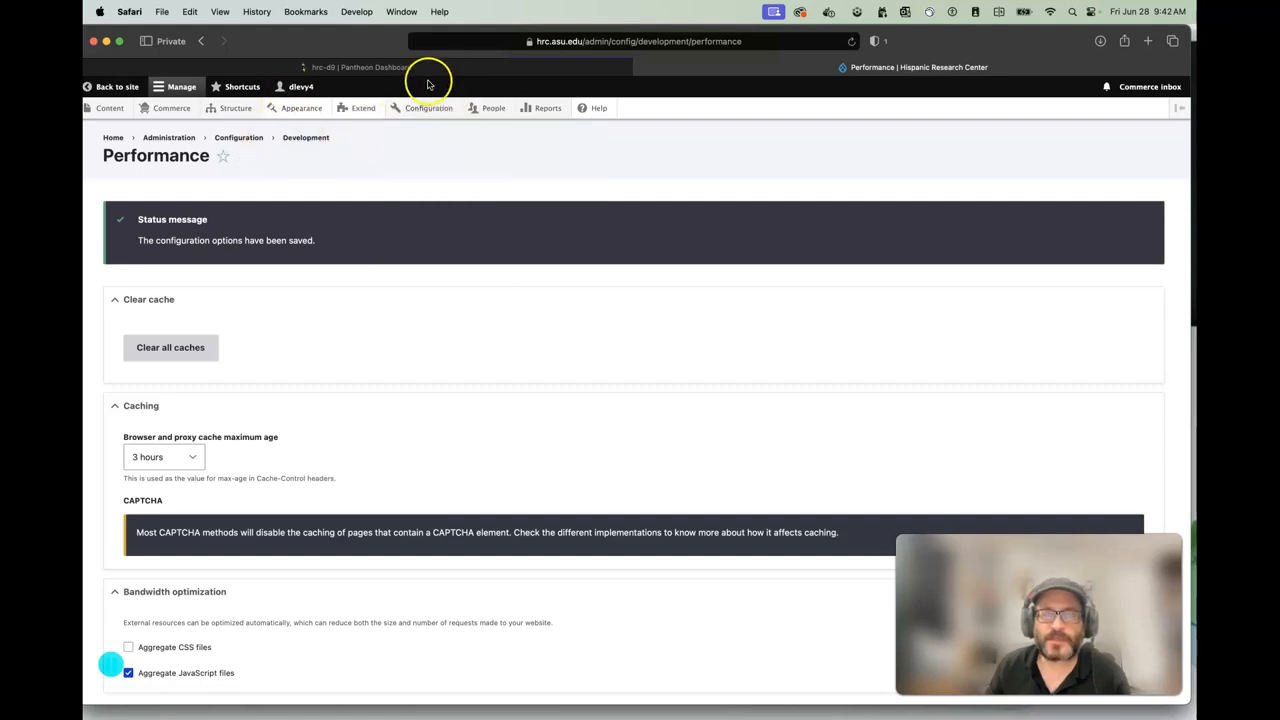
mouse_move(491, 111)
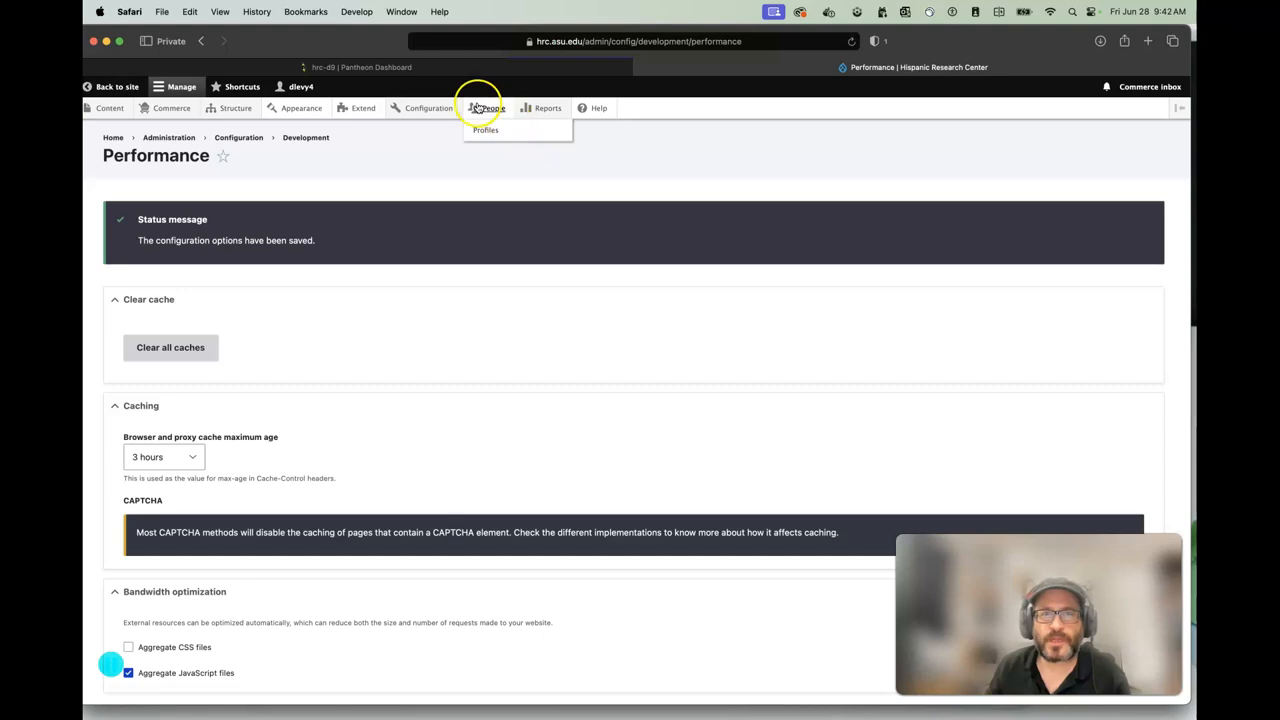
click(459, 69)
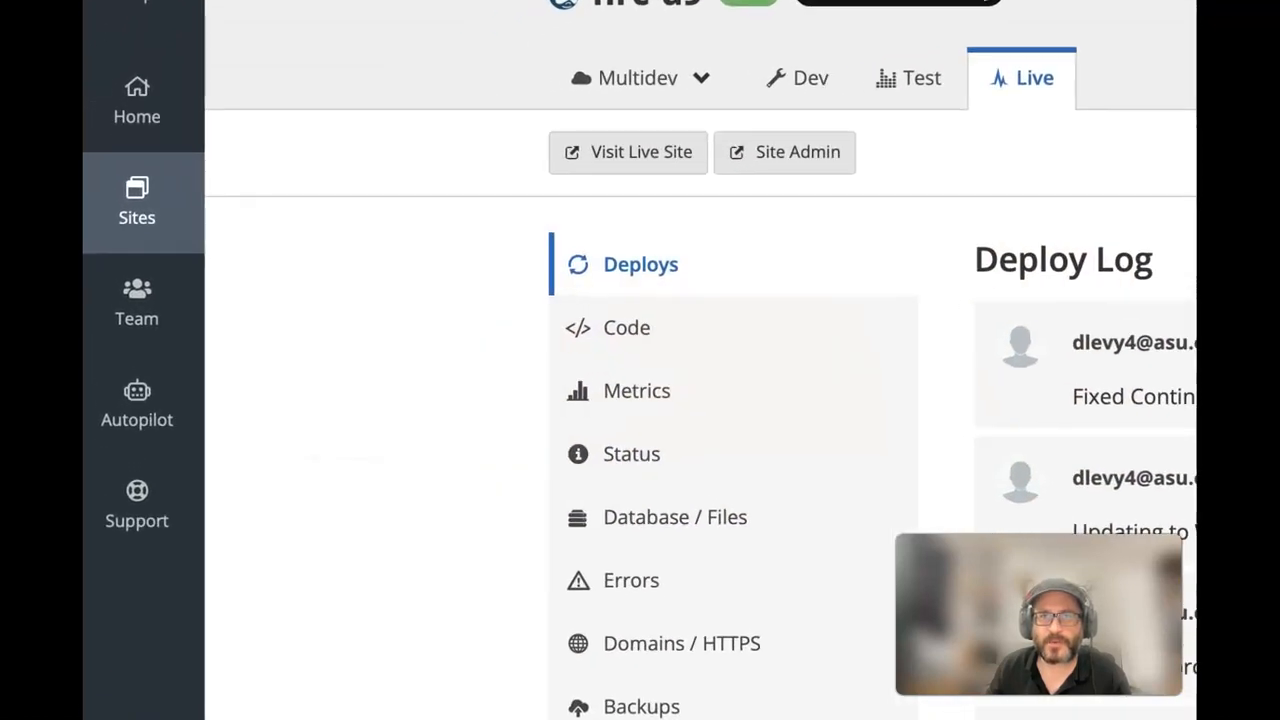
click(156, 220)
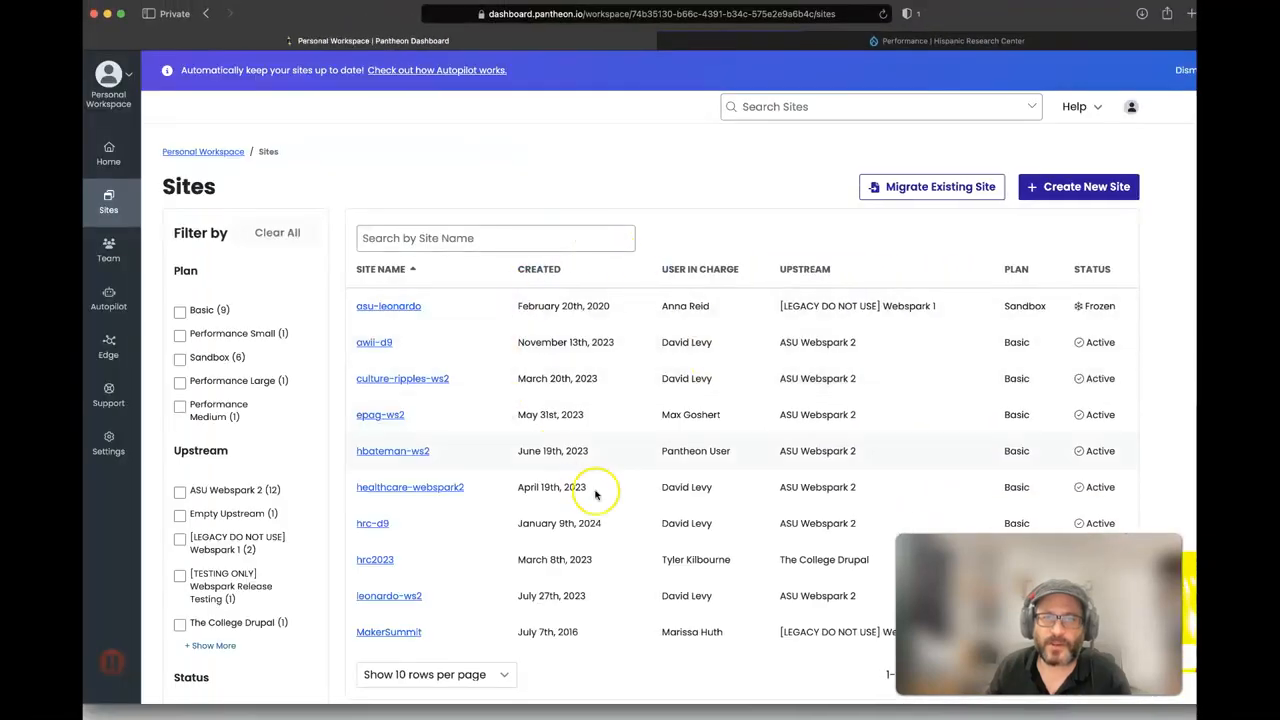
- Open the hrc-d9 site's Team panel and enter the new account's ASU email
click(369, 526)
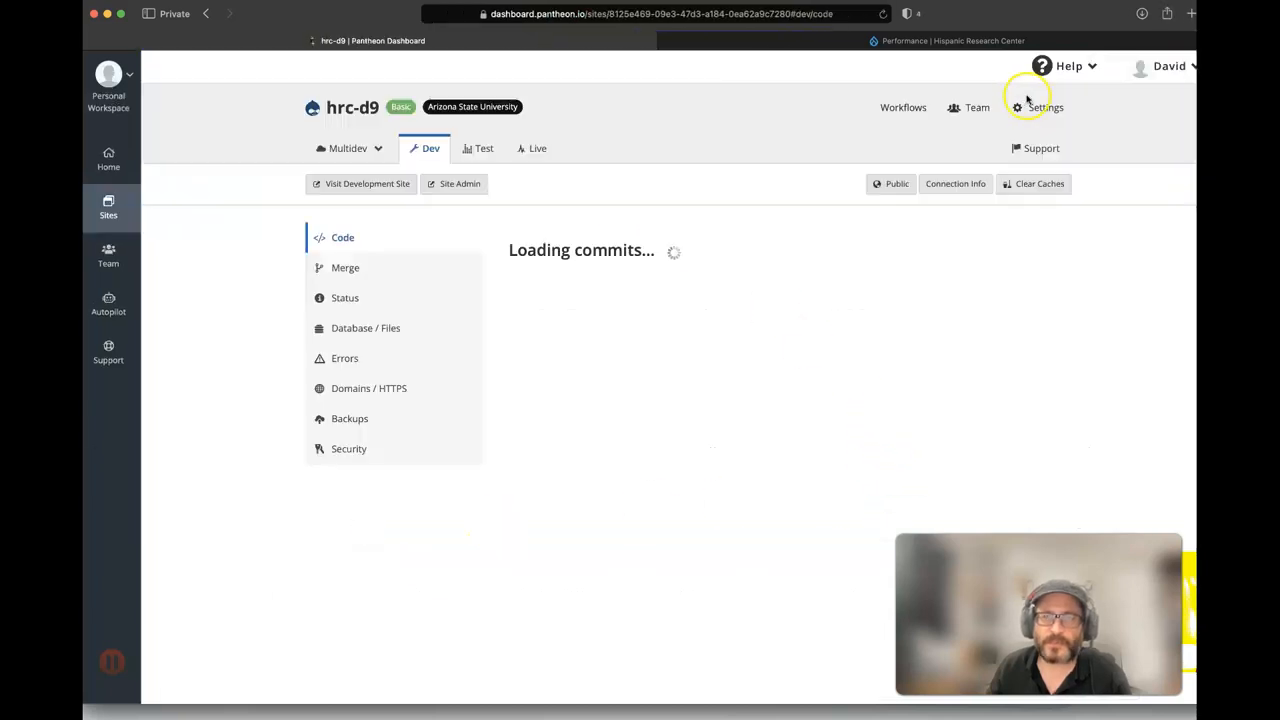
click(978, 109)
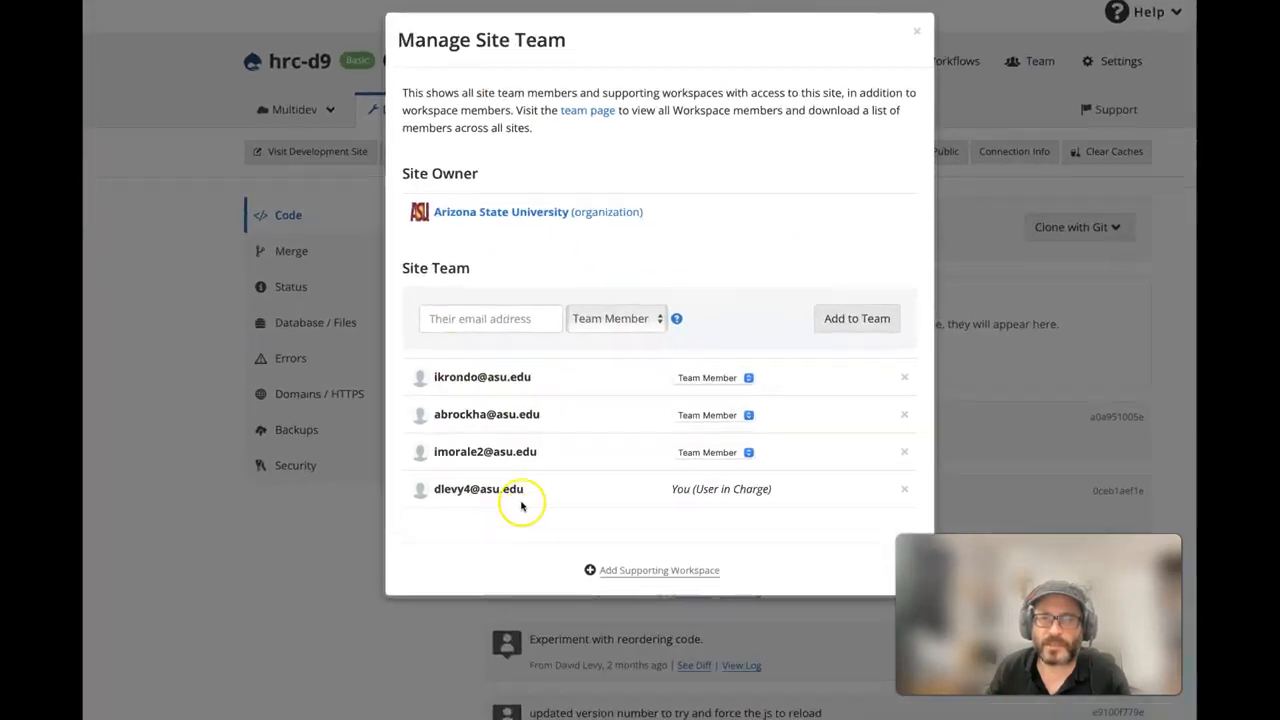
click(441, 293)
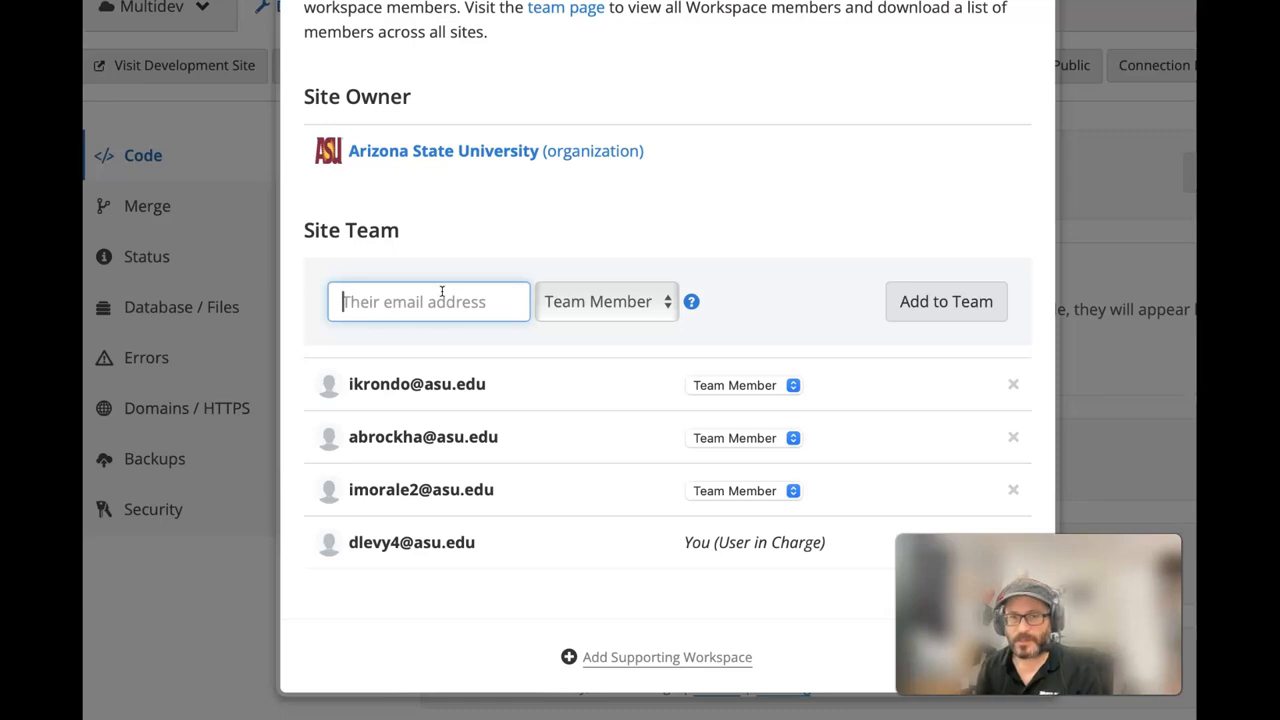
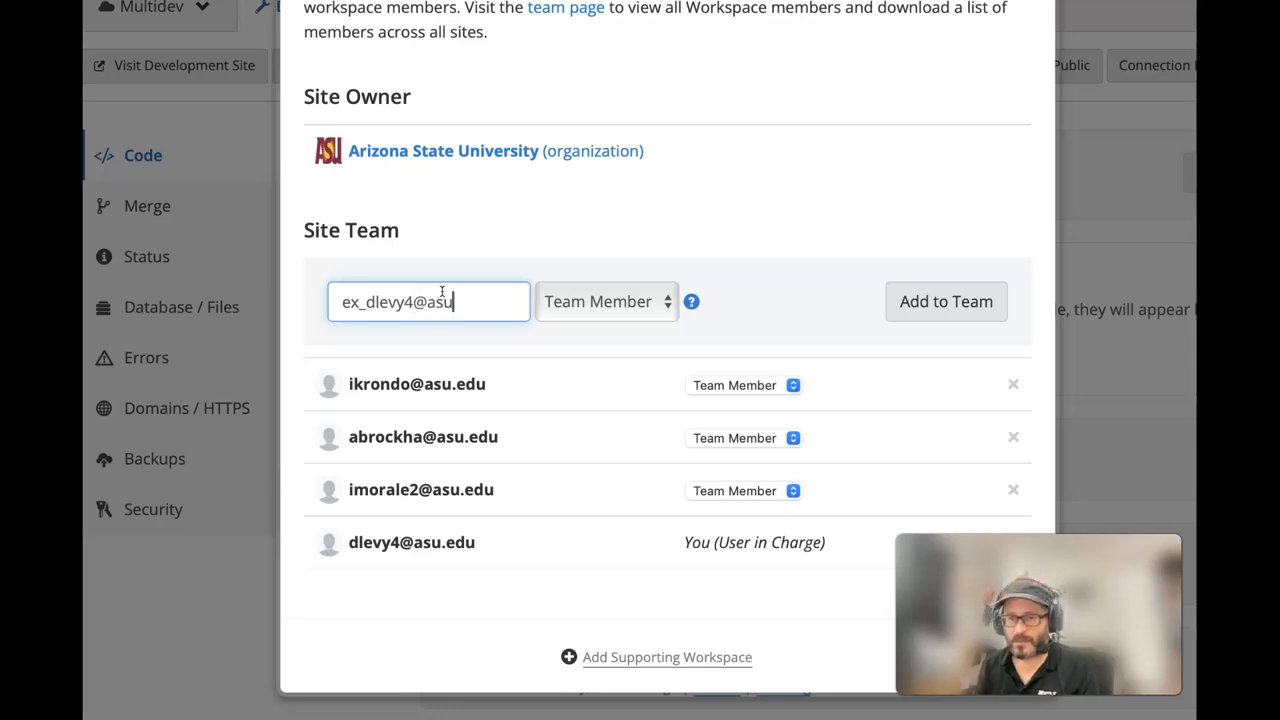
- Review the role help and keep Team Member as the role
click(666, 297)
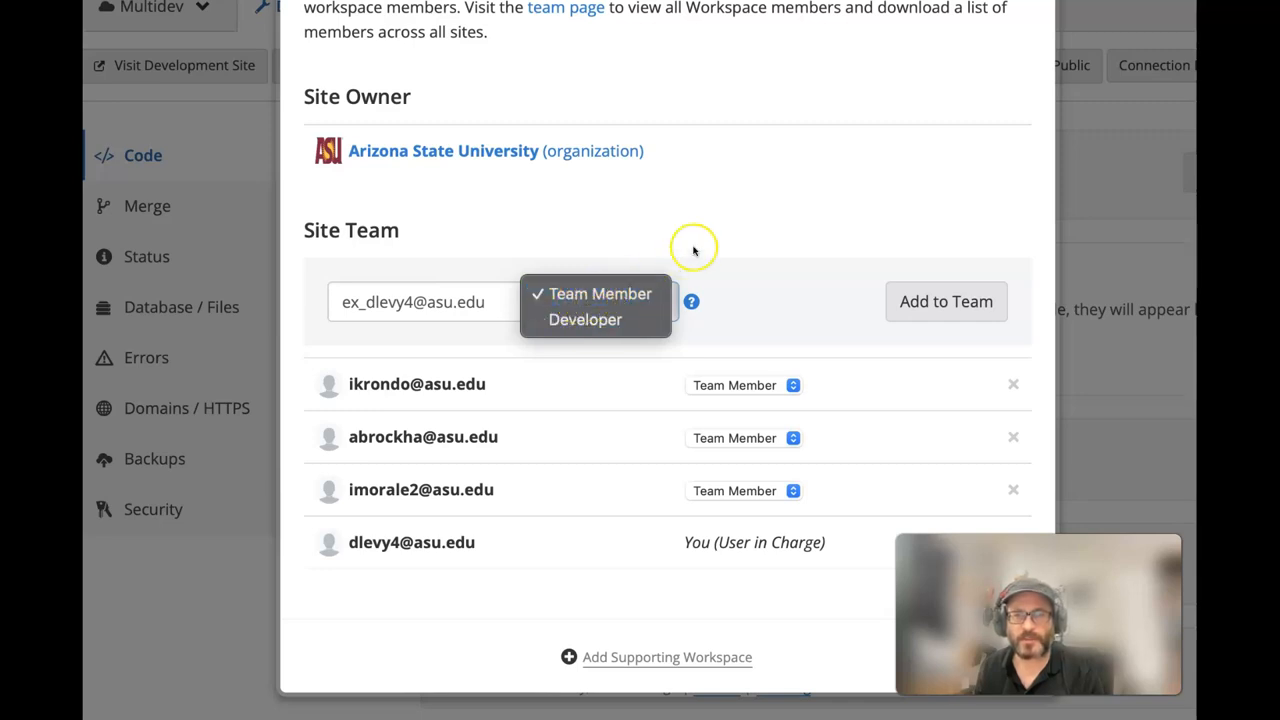
click(720, 228)
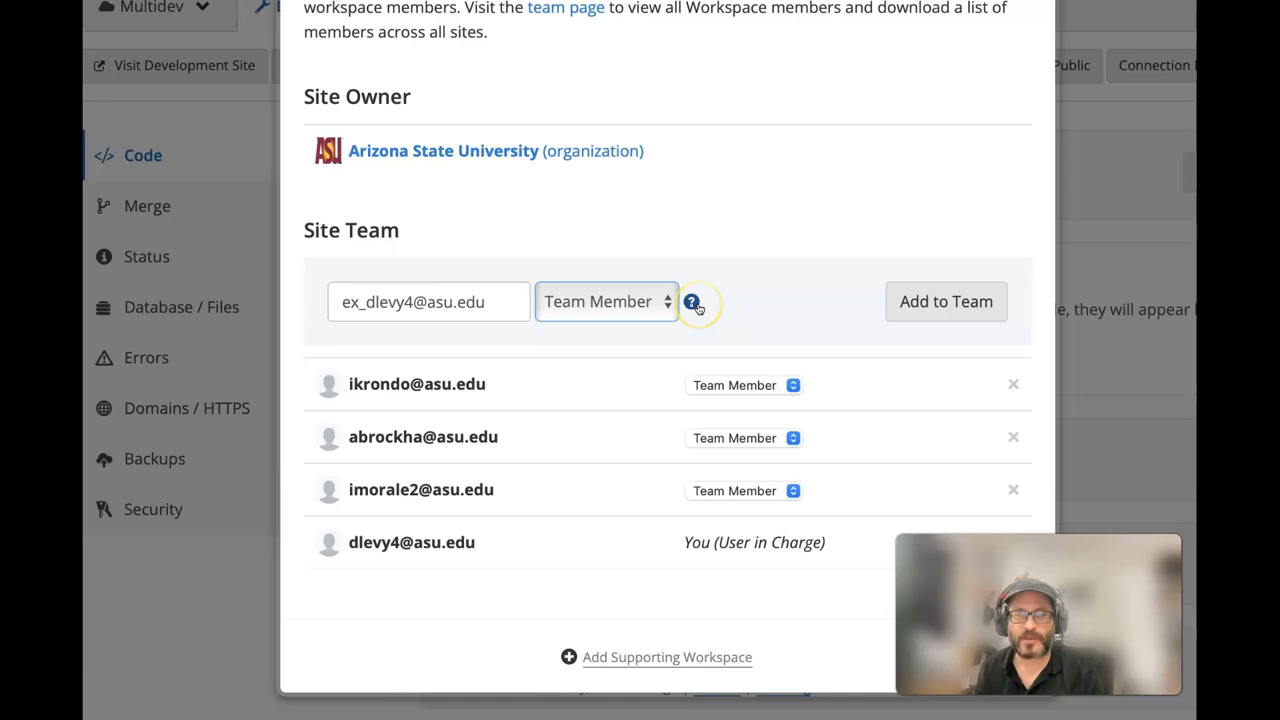
click(697, 303)
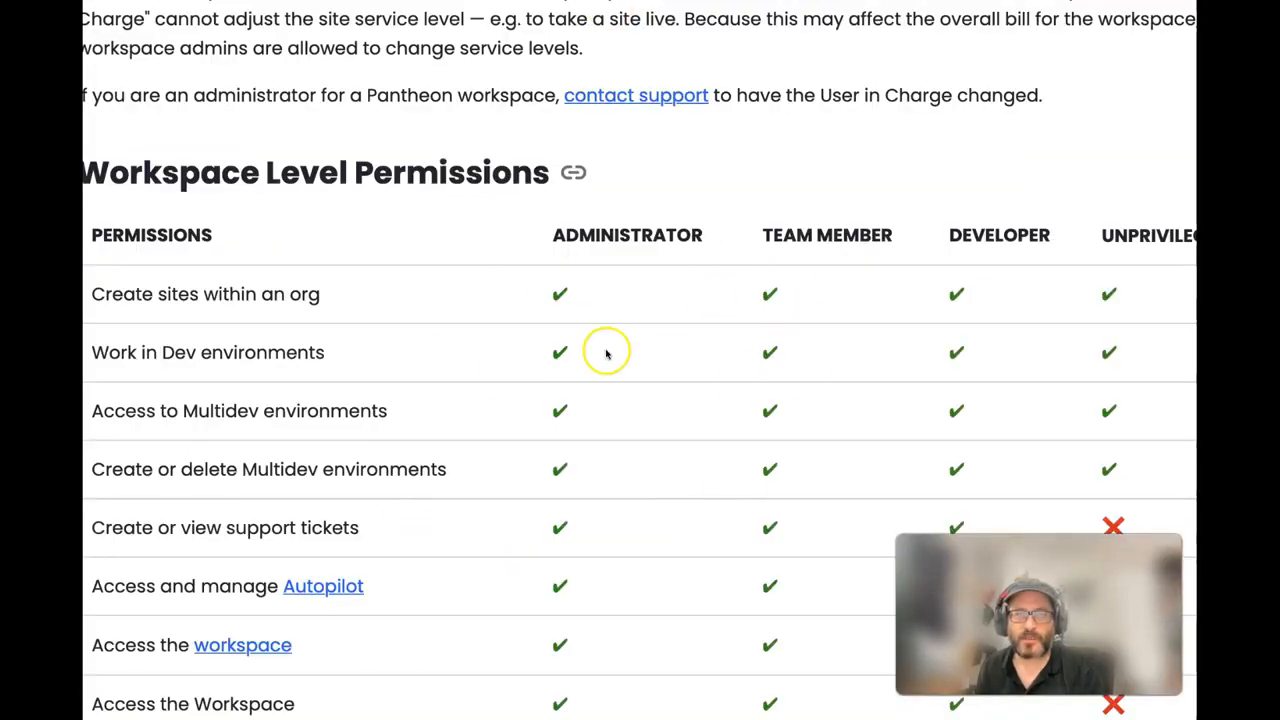
scroll(606, 353, down, 4)
scroll(612, 348, up, 5)
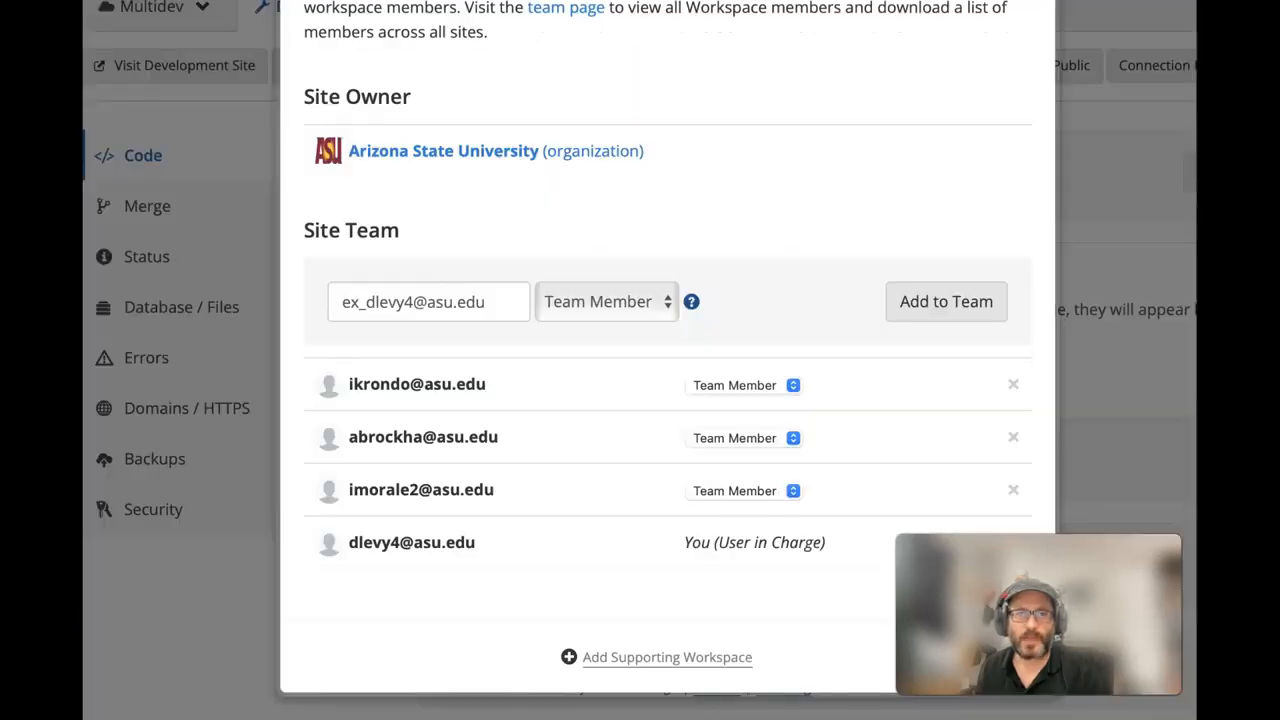
click(628, 303)
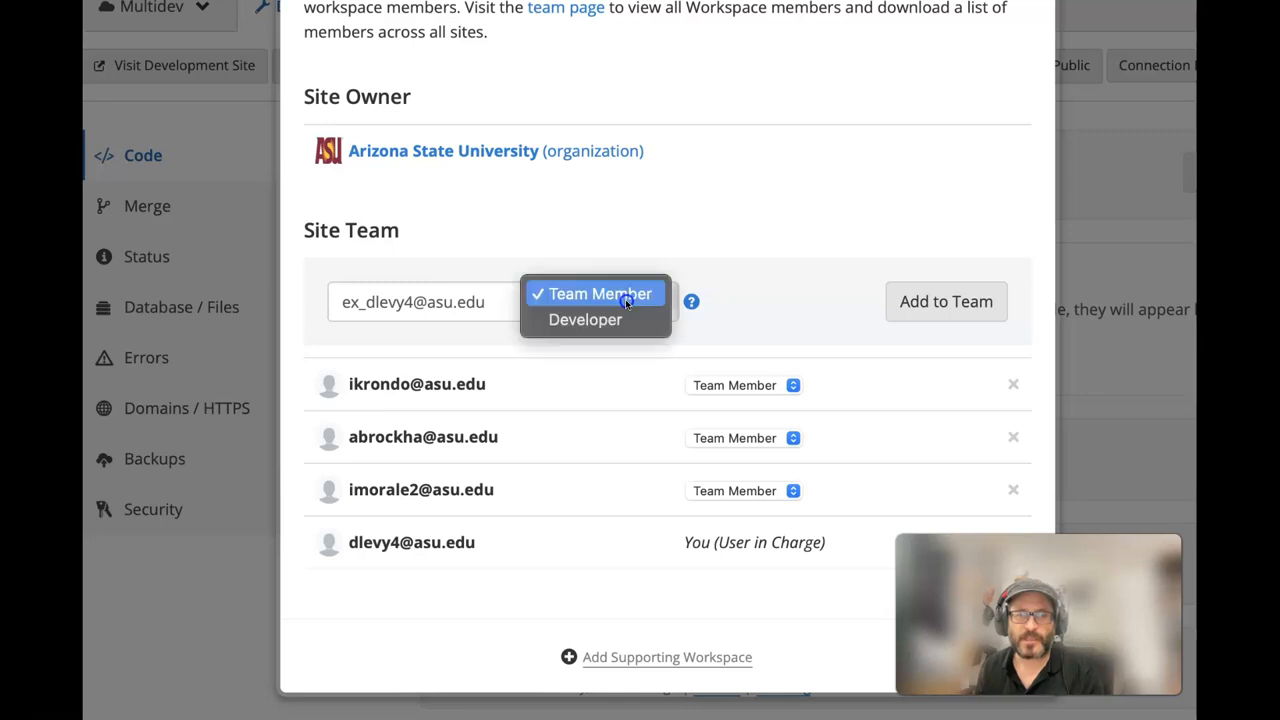
click(806, 240)
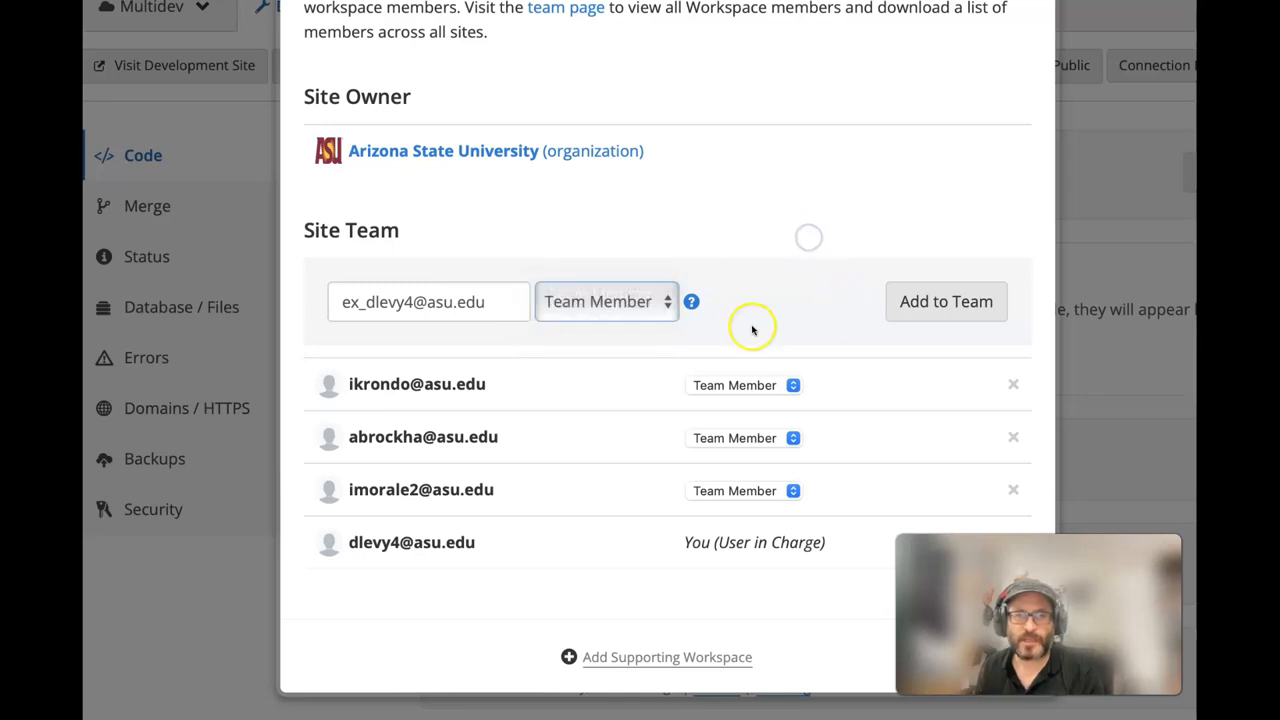
- Add the account to the hrc-d9 team and close the team panel
click(928, 313)
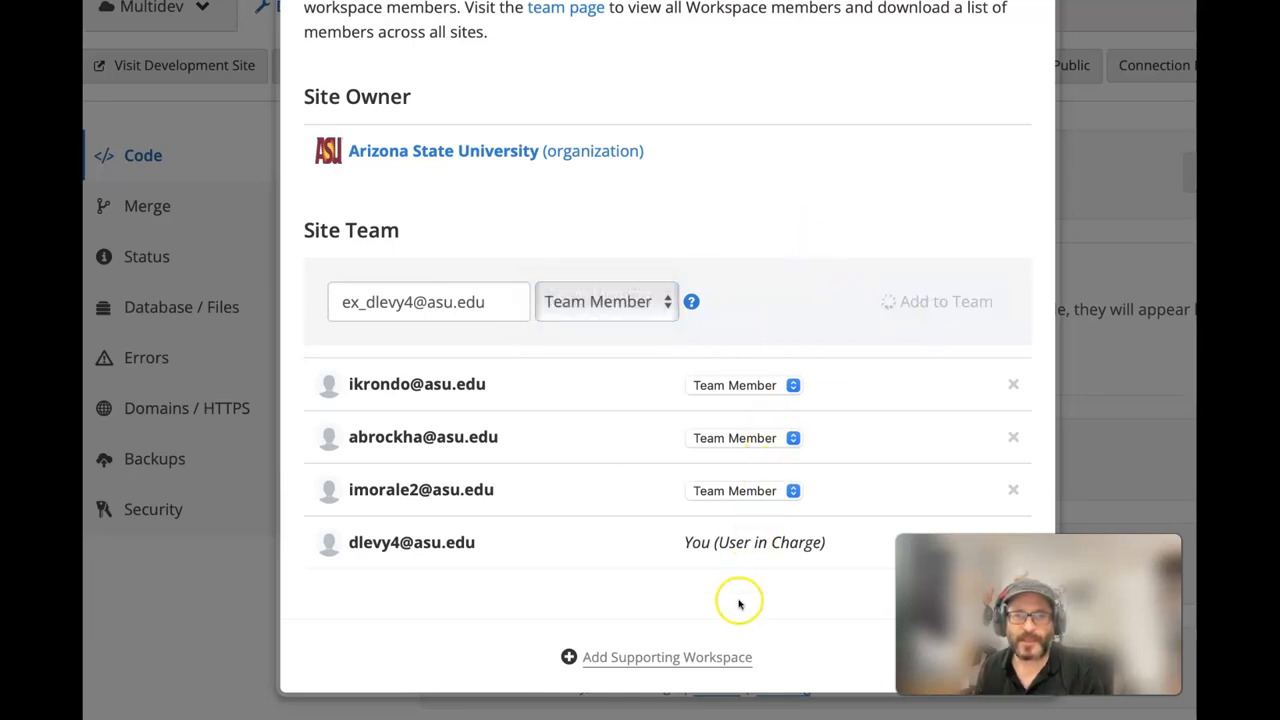
drag(440, 308, 883, 298)
click(892, 311)
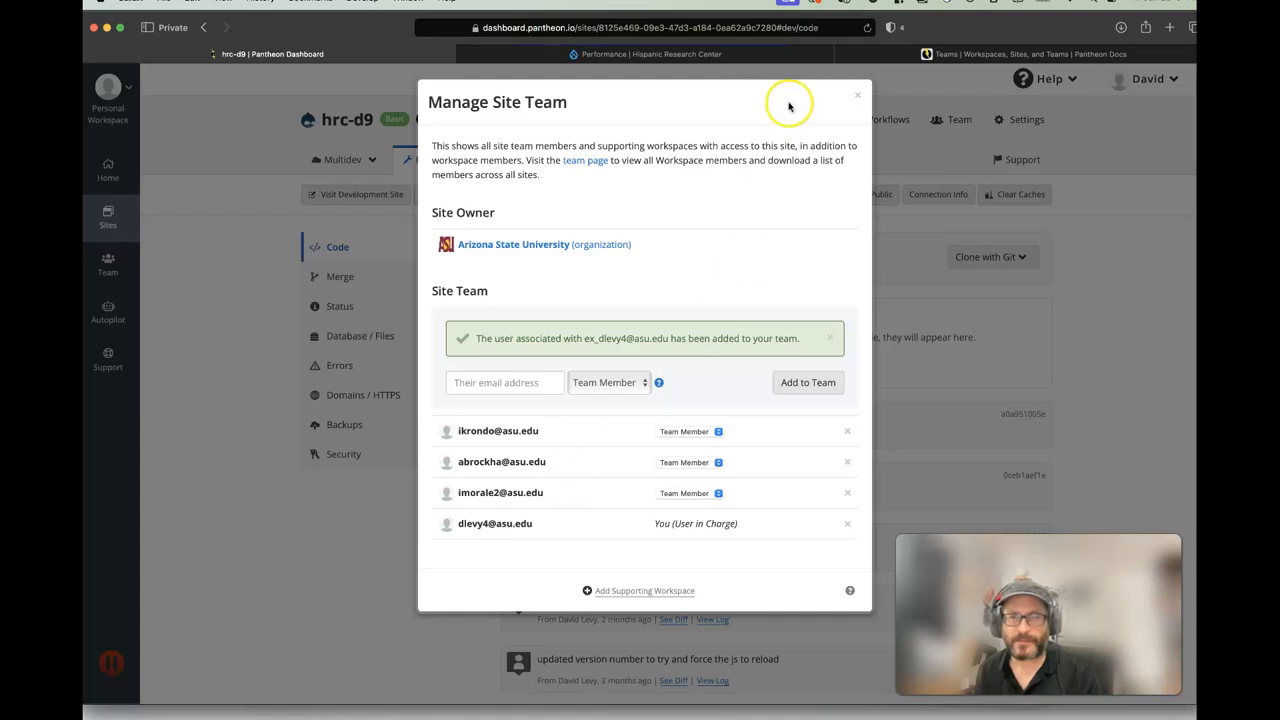
click(857, 95)
click(336, 303)
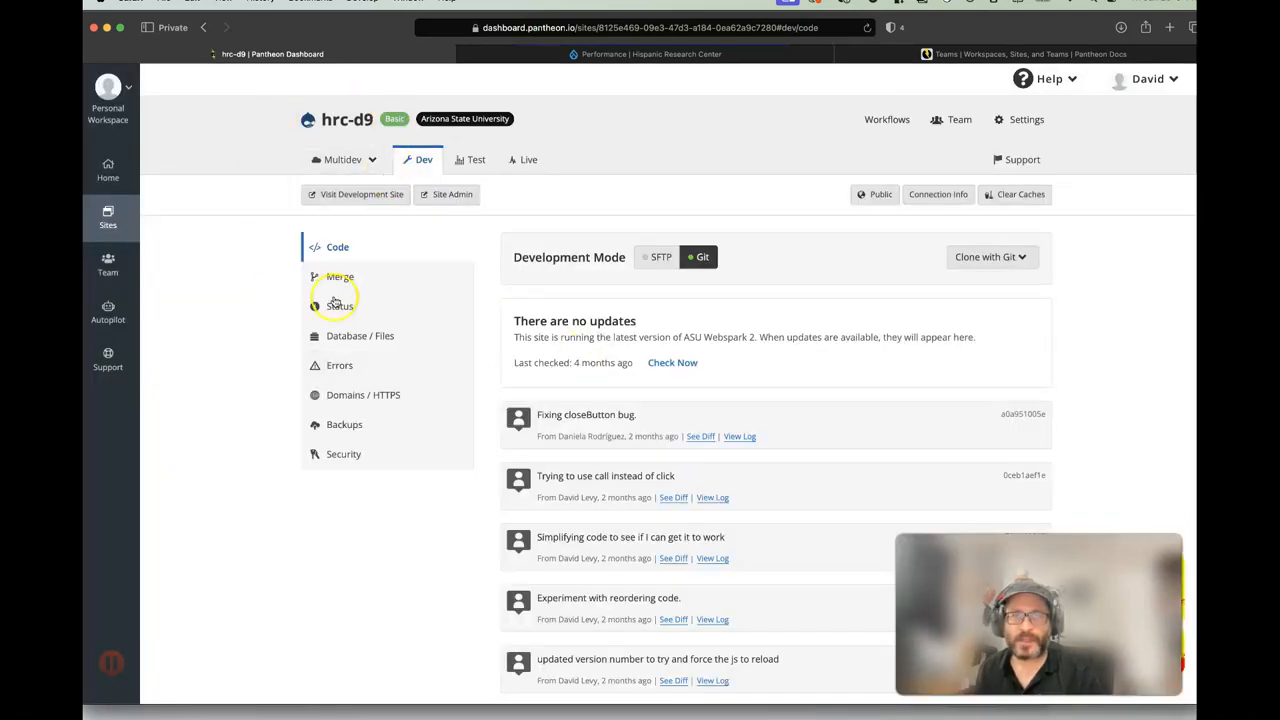
- Open the Hispanic Research Center's People list and its Add CAS user(s) form
click(525, 54)
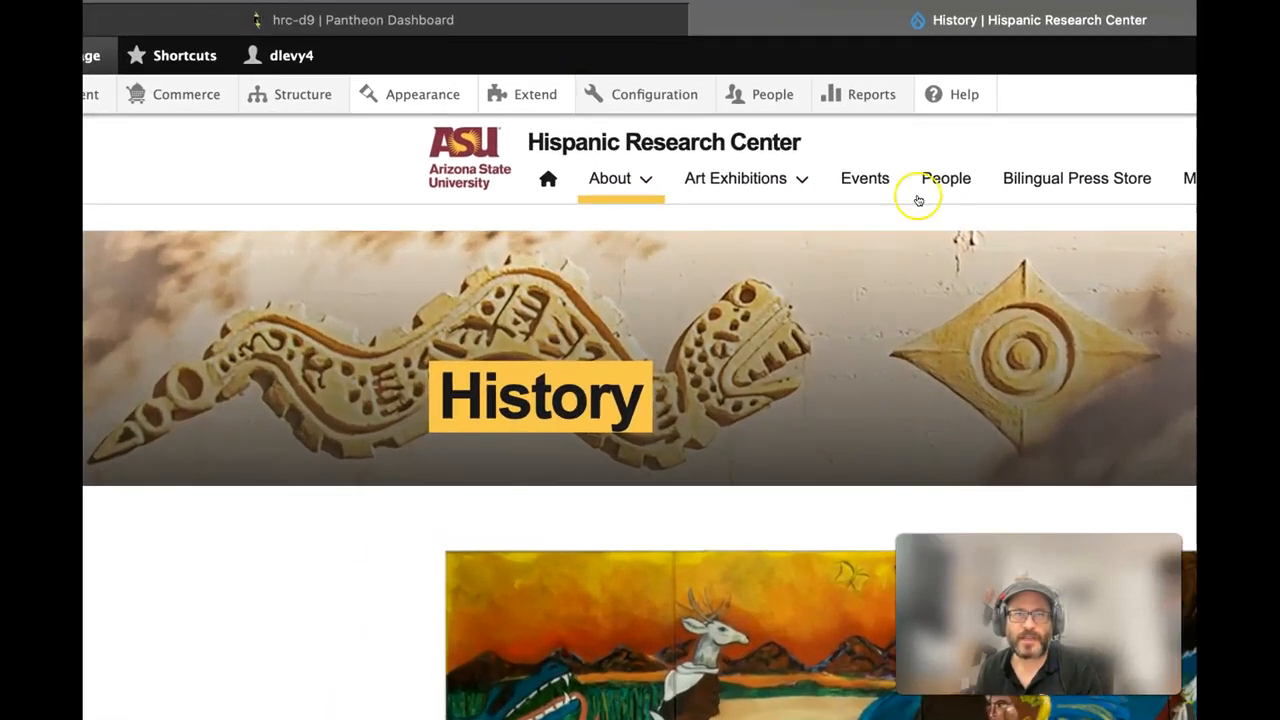
mouse_move(500, 95)
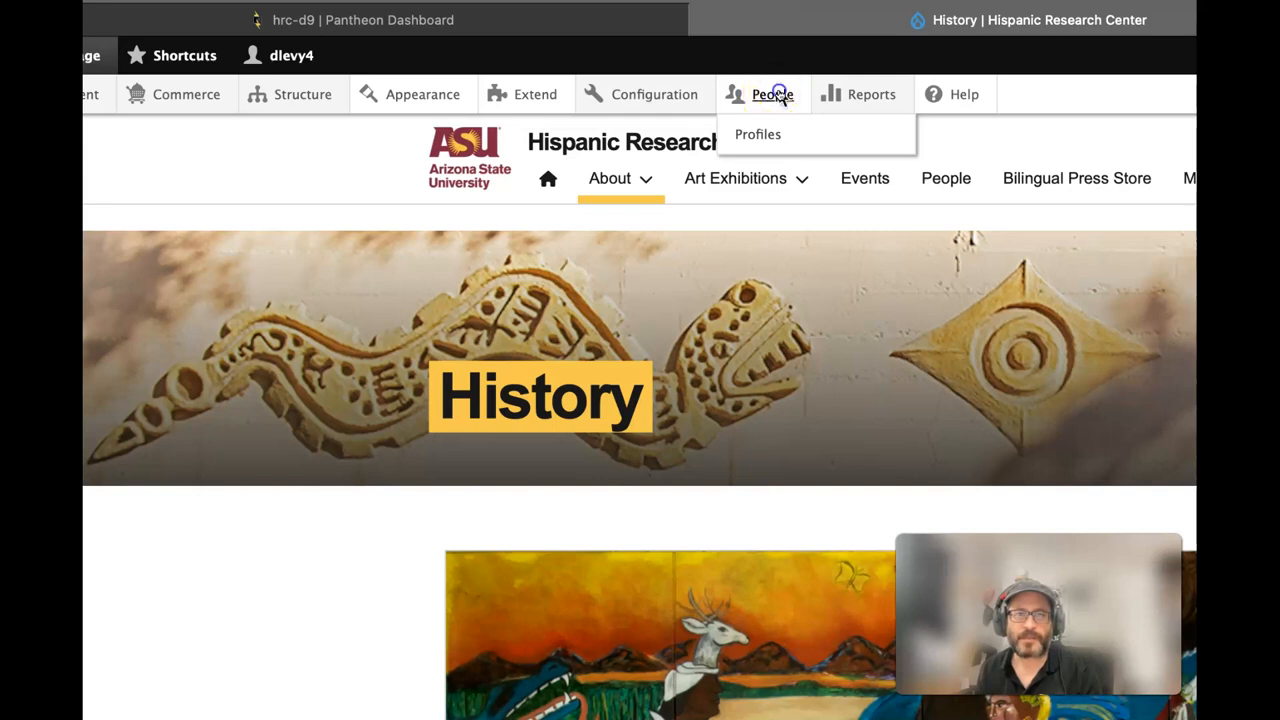
click(775, 95)
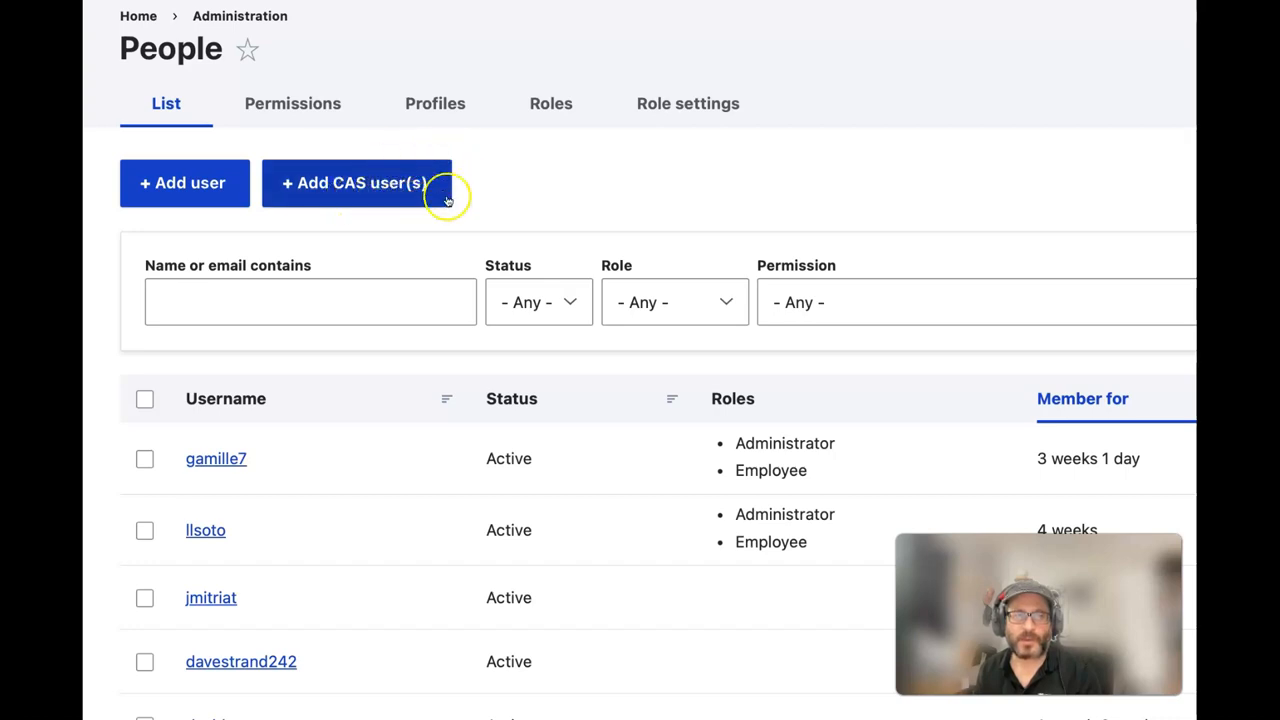
click(388, 188)
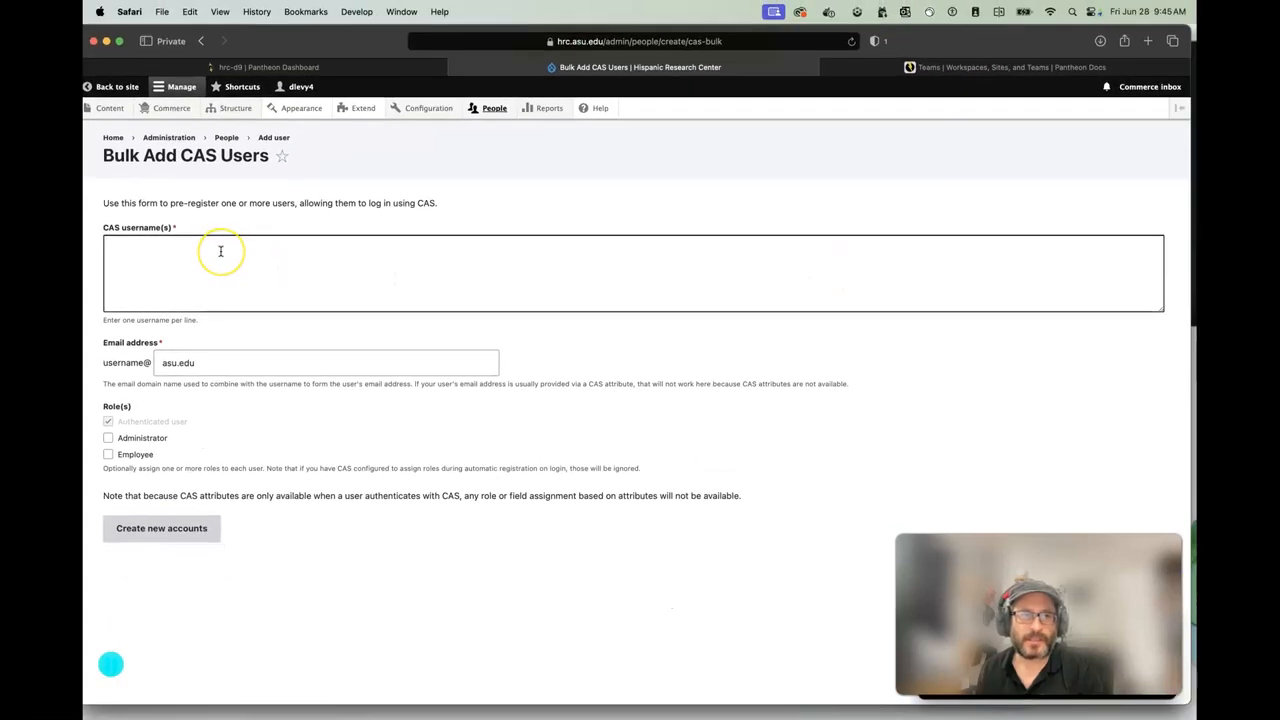
- Enter the new CAS username, tick Administrator and Employee, and create the account
click(289, 271)
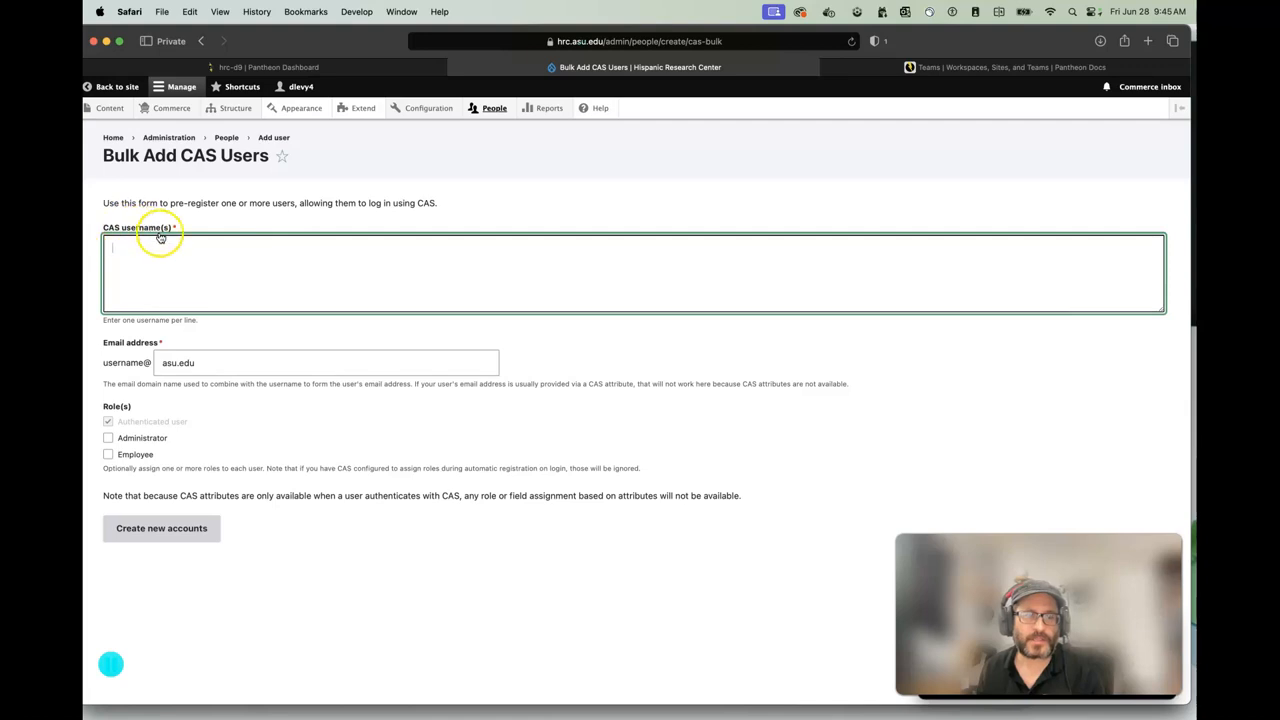
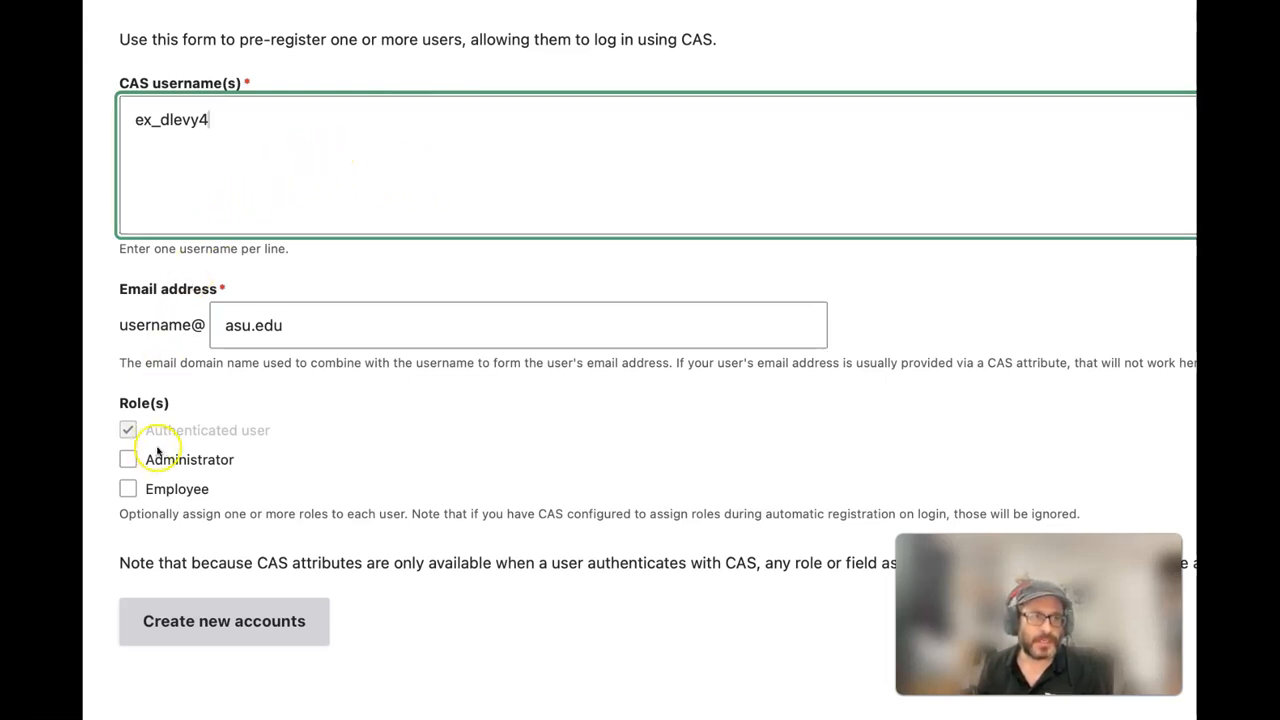
click(127, 459)
click(127, 489)
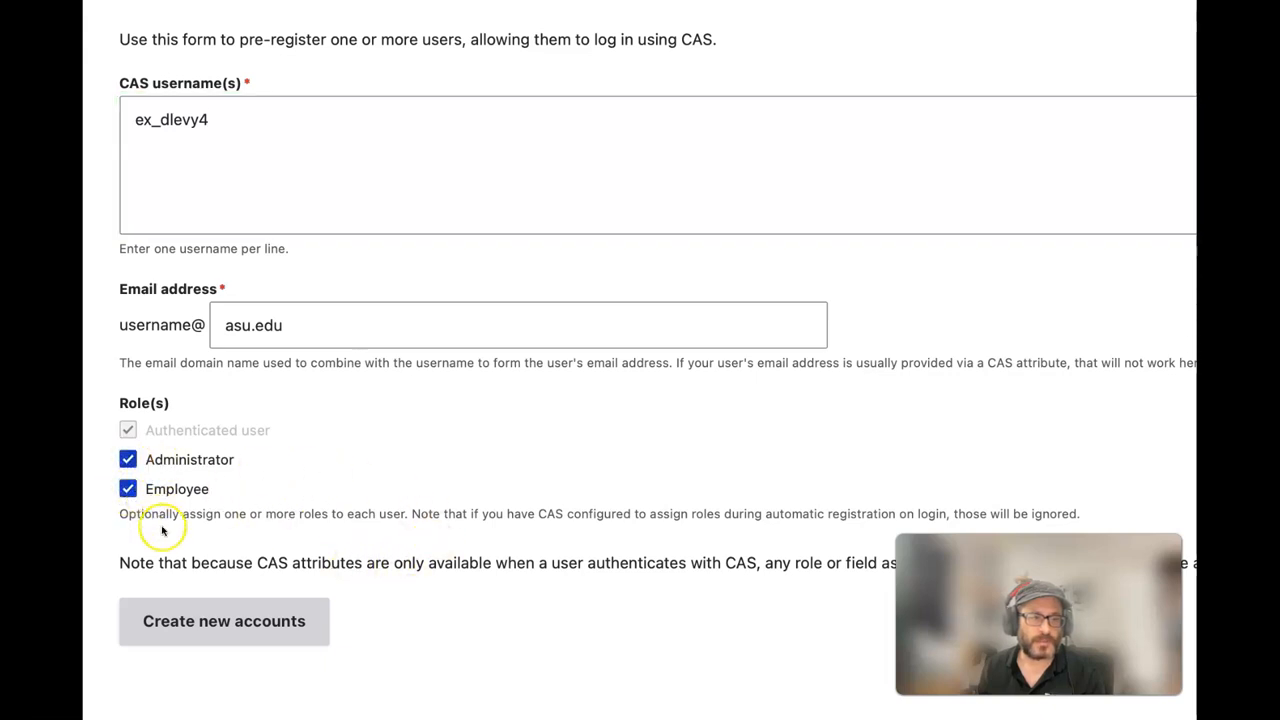
click(222, 643)
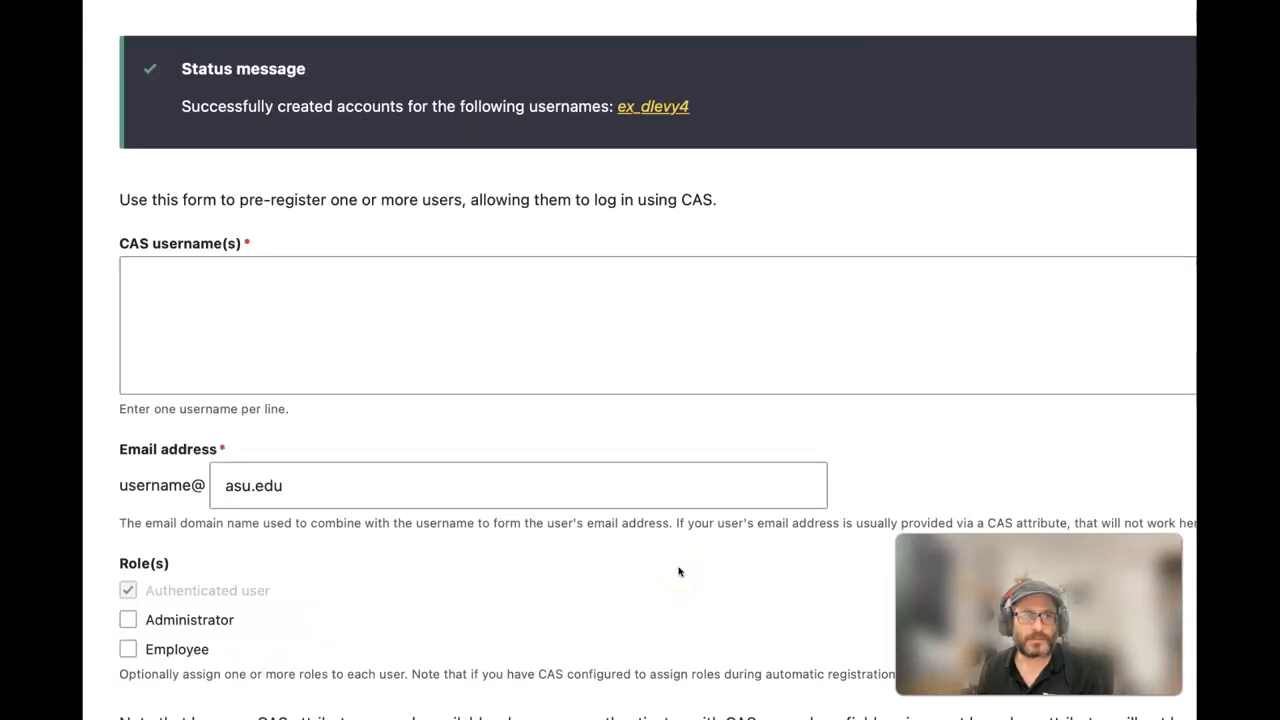
drag(215, 110, 810, 125)
click(810, 125)
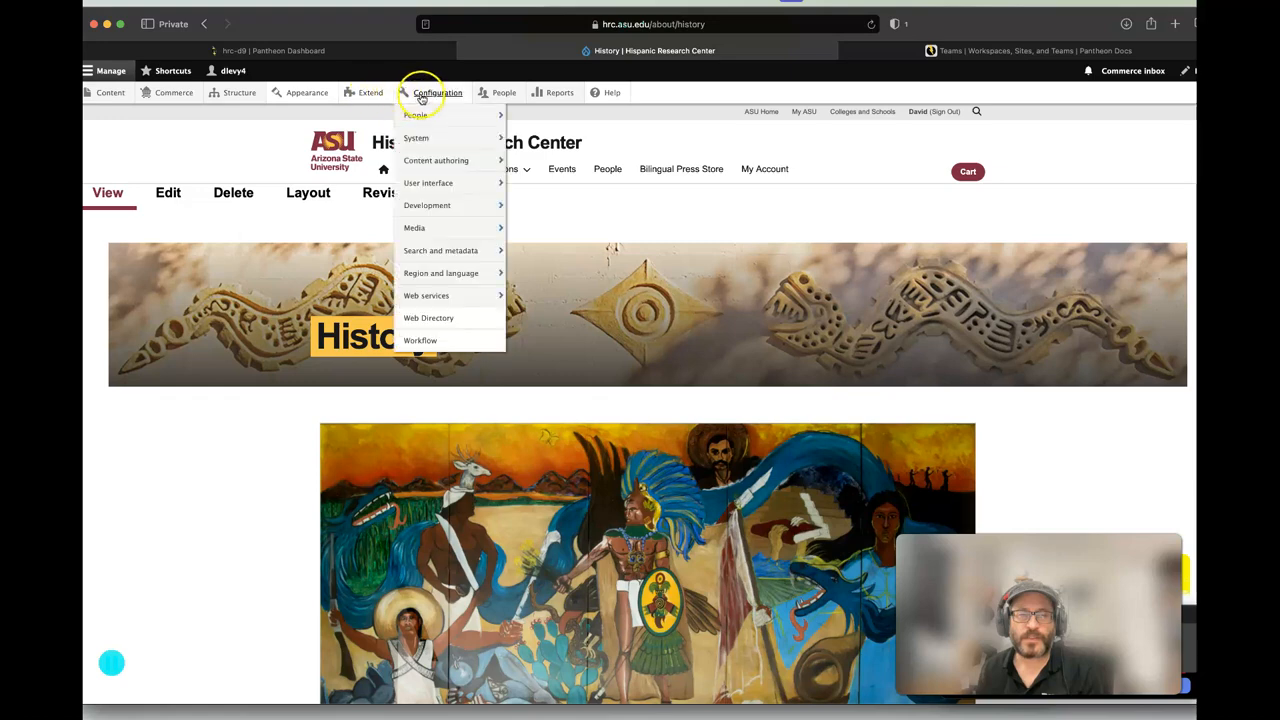
- Open the Add user form and fill in a sample email and username
click(504, 93)
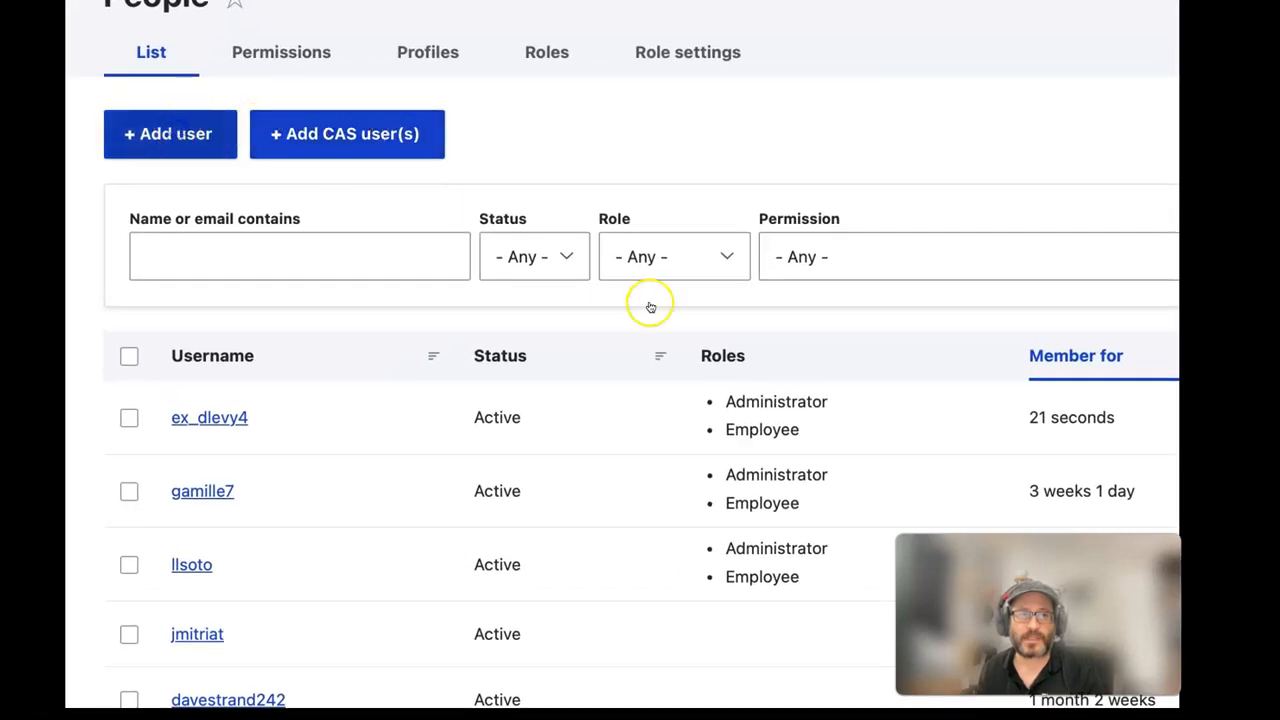
click(360, 177)
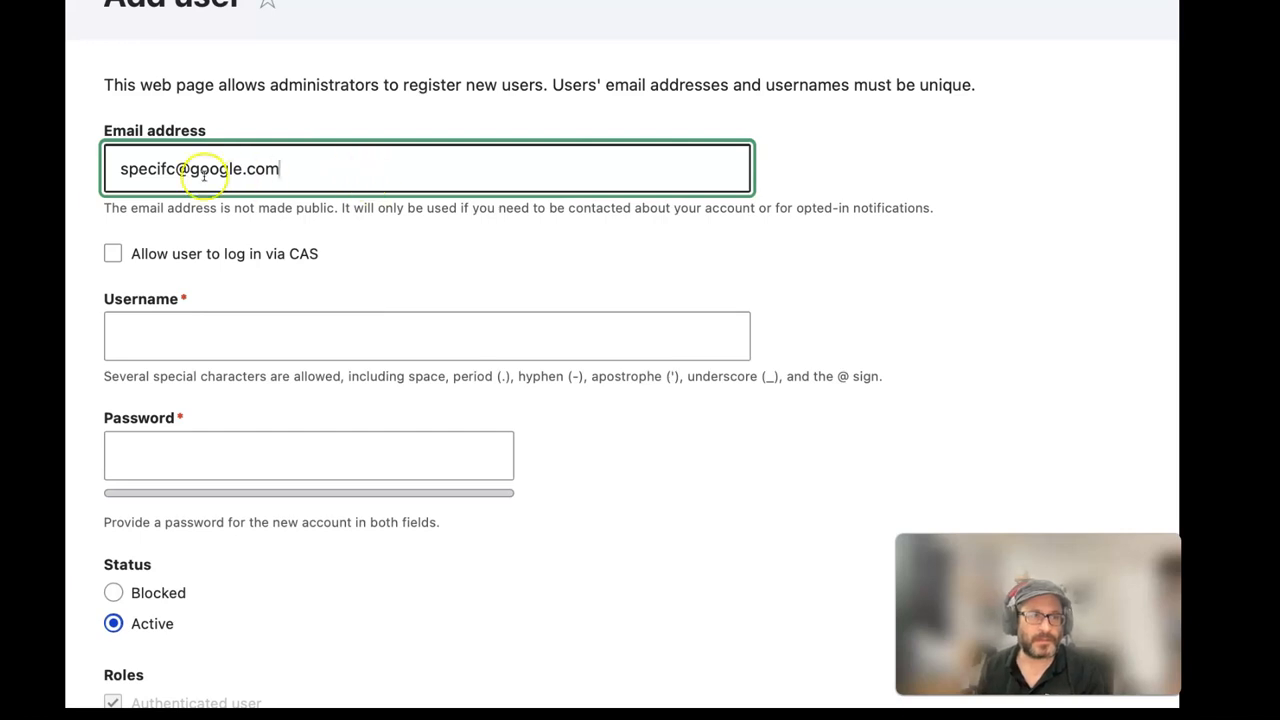
click(214, 329)
scroll(220, 335, down, 1)
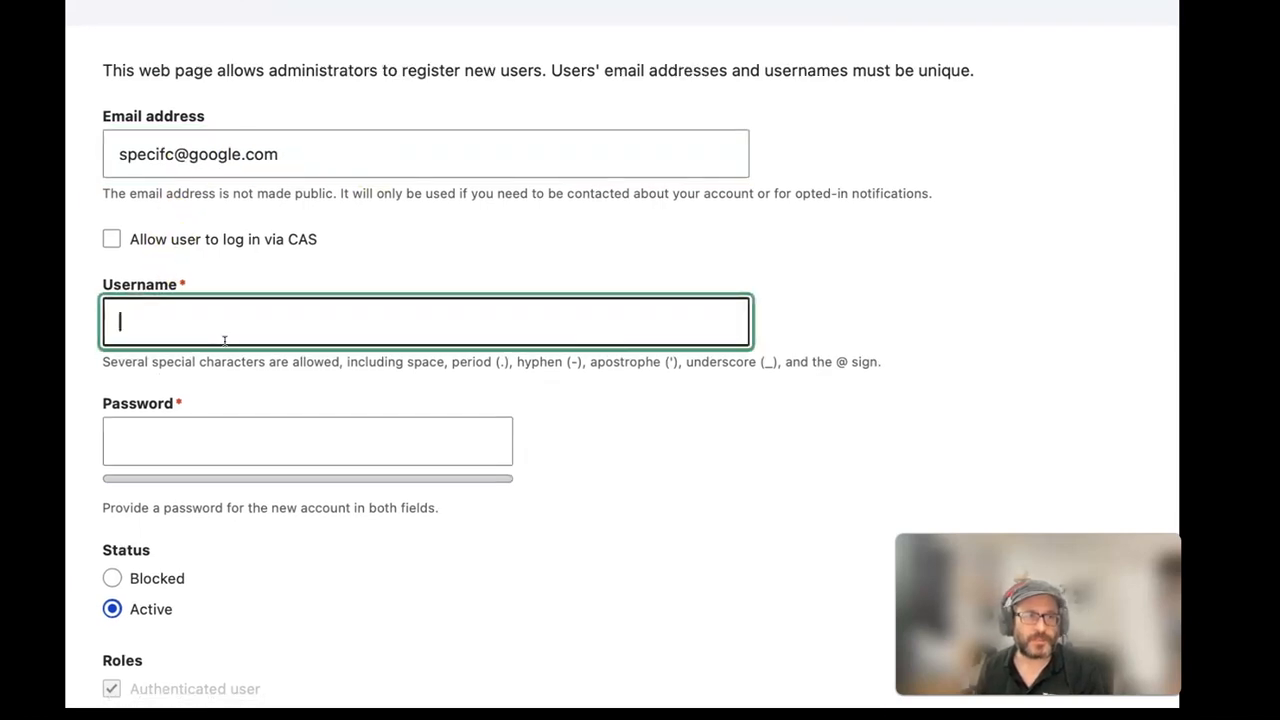
text(afeae)
click(230, 438)
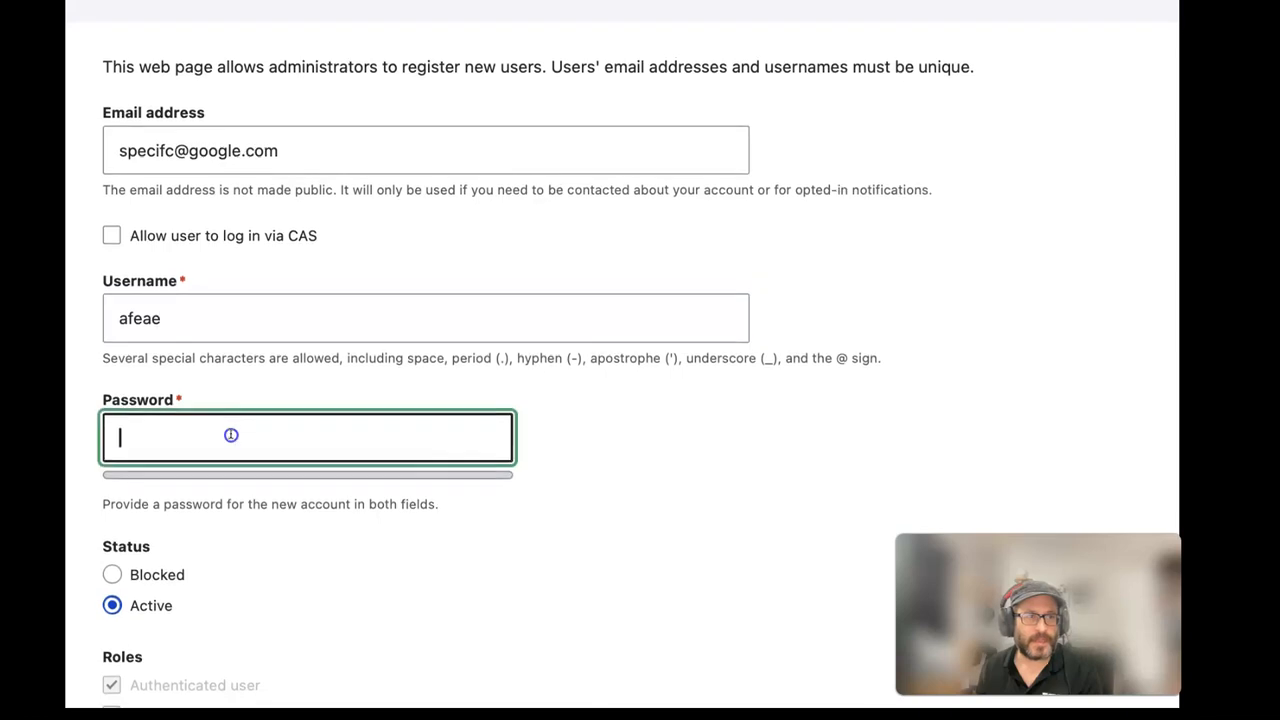
scroll(250, 455, down, 1)
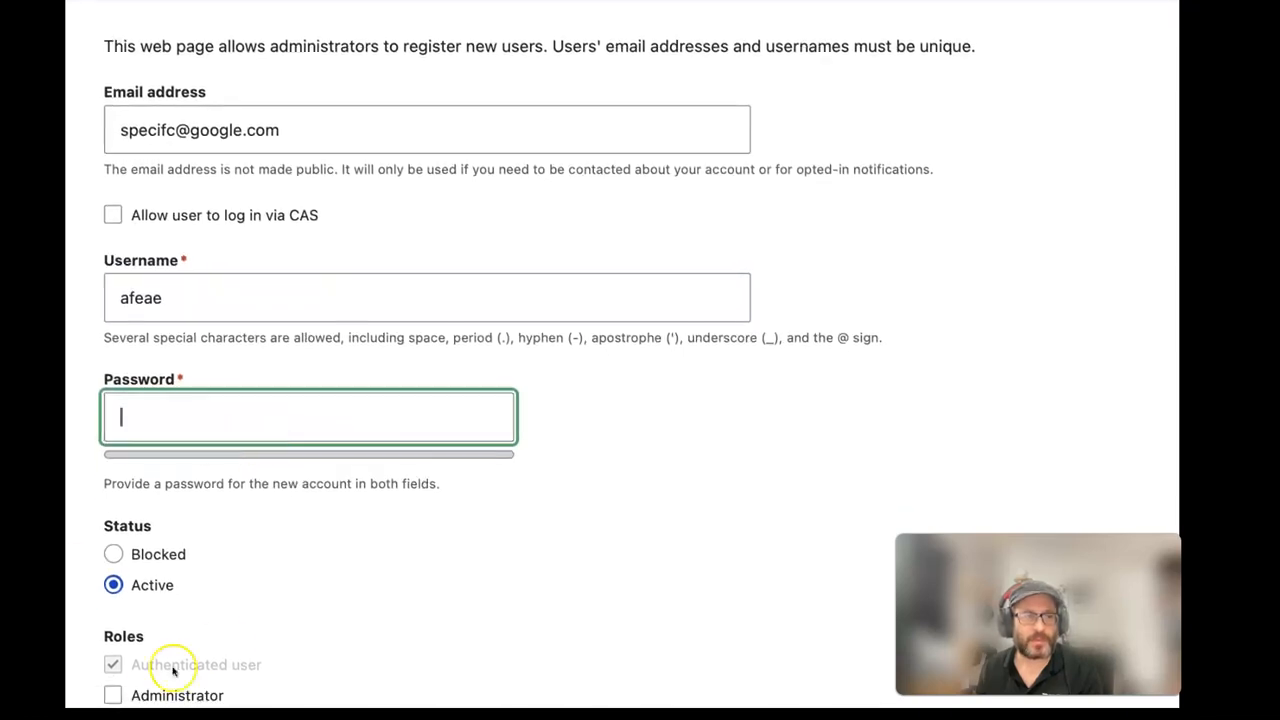
scroll(234, 643, down, 5)
- Tick the Administrator and Employee roles on the Add user form
click(114, 472)
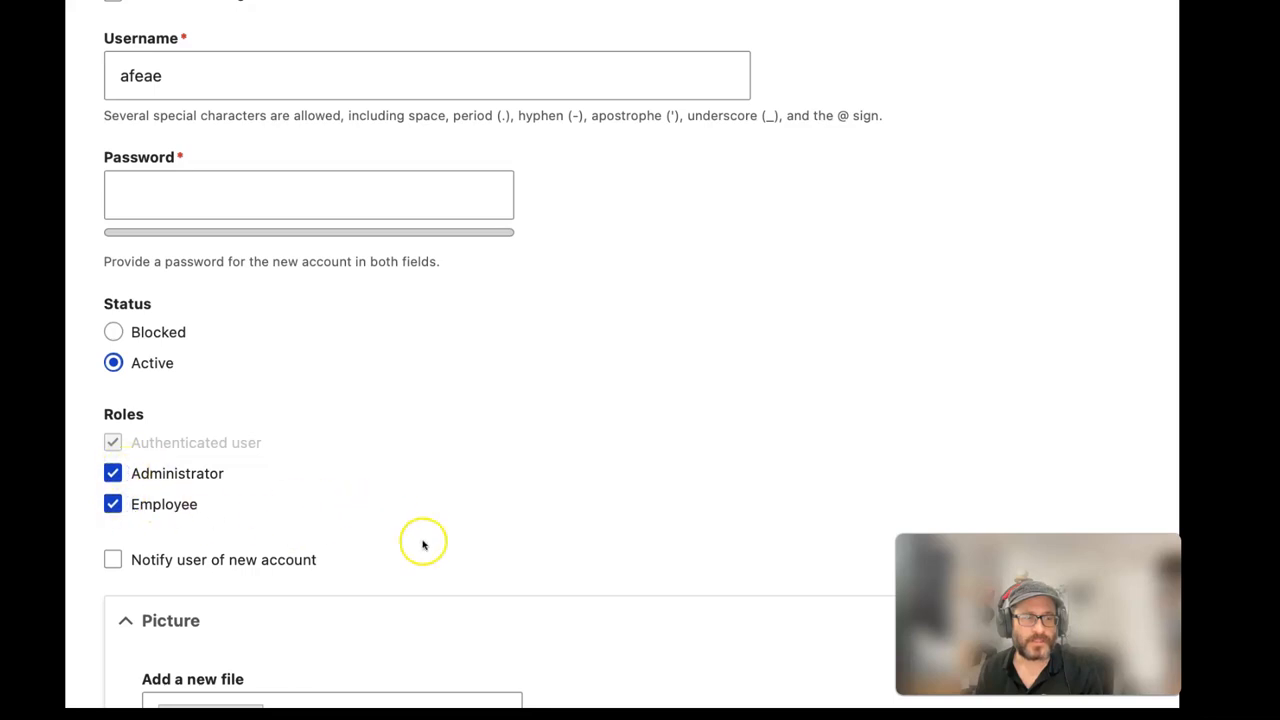
scroll(425, 543, down, 9)
scroll(121, 360, down, 4)
scroll(121, 360, up, 15)
scroll(121, 360, down, 2)
click(124, 320)
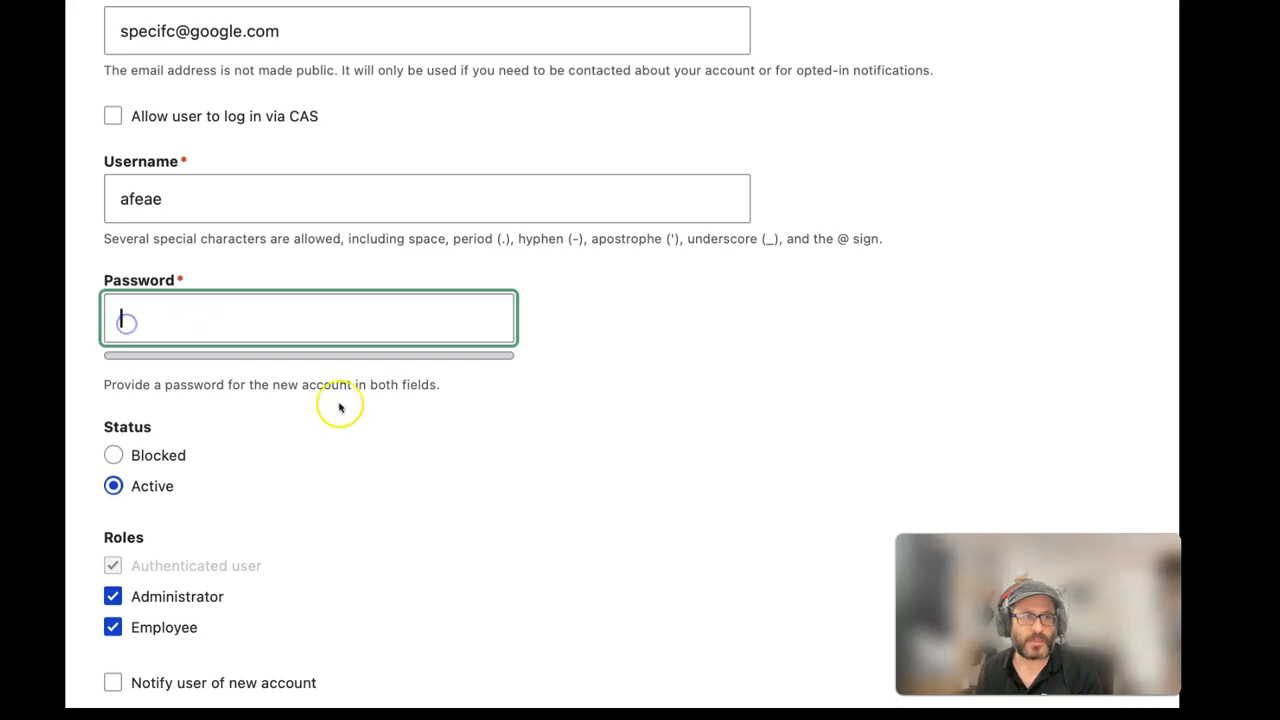
scroll(357, 406, up, 3)
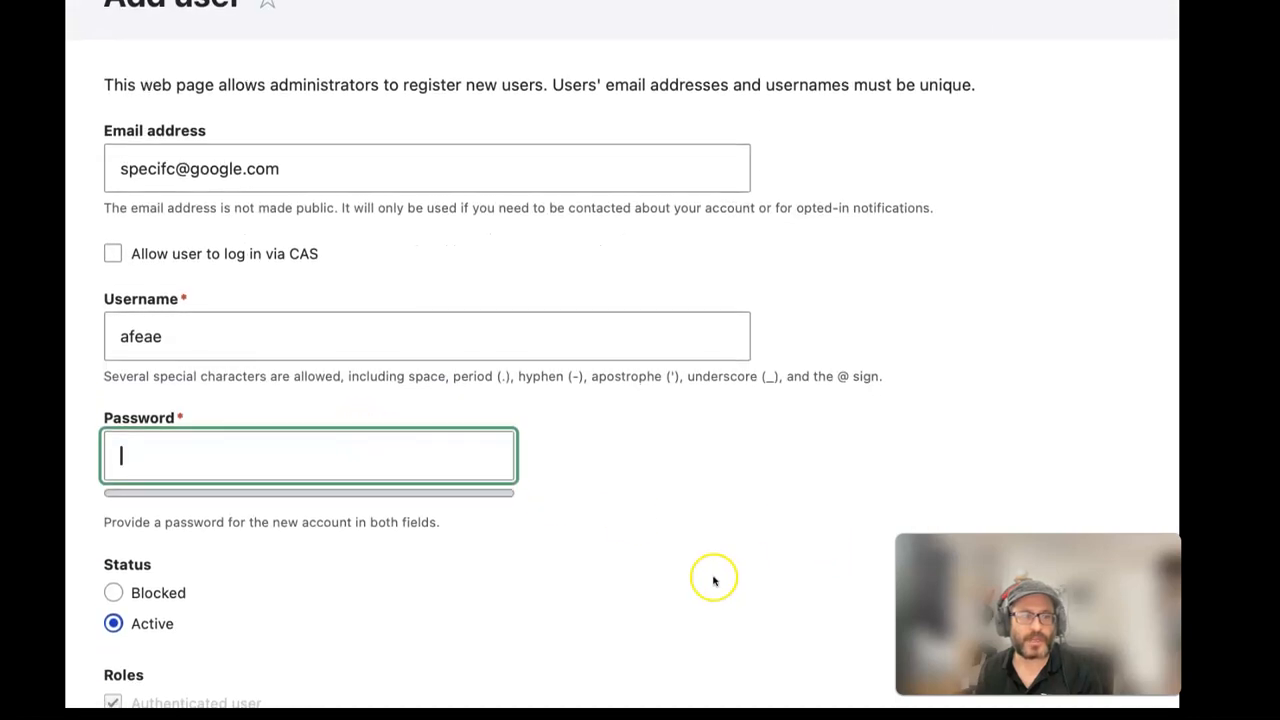
- Clear the sample email and username fields again
triple_click(247, 168)
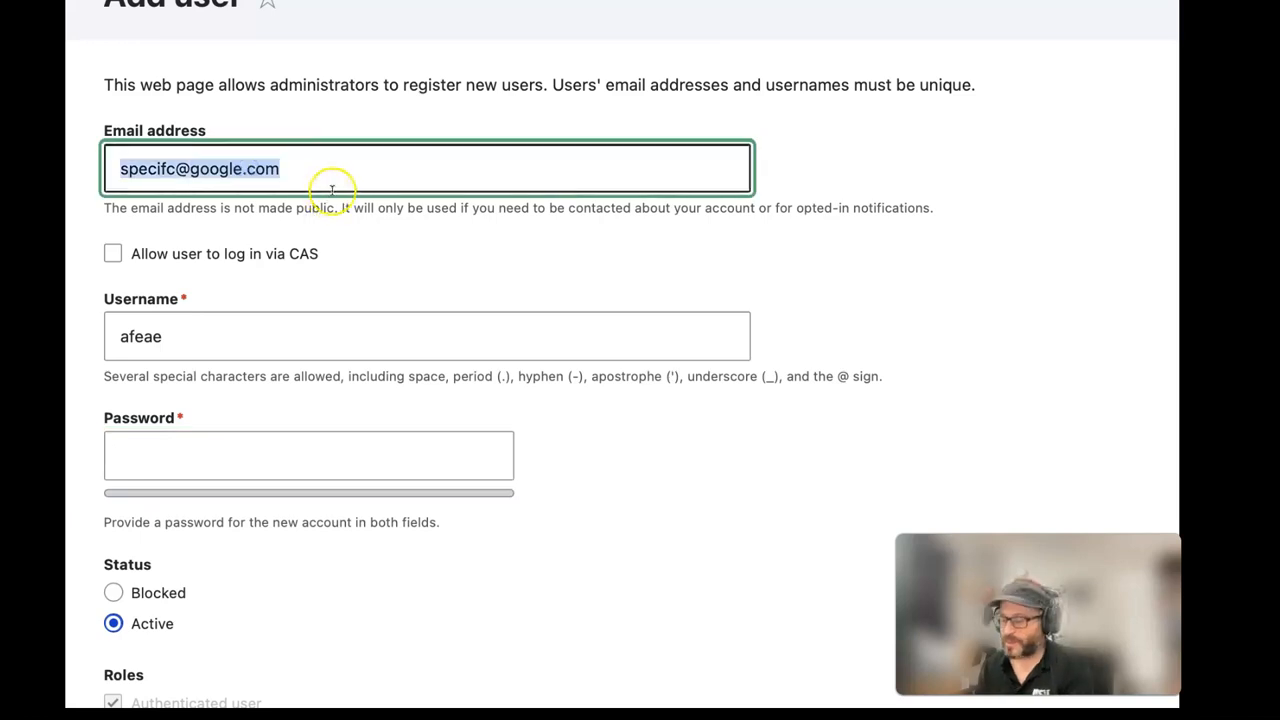
key(BackSpace)
click(234, 344)
key(BackSpace)
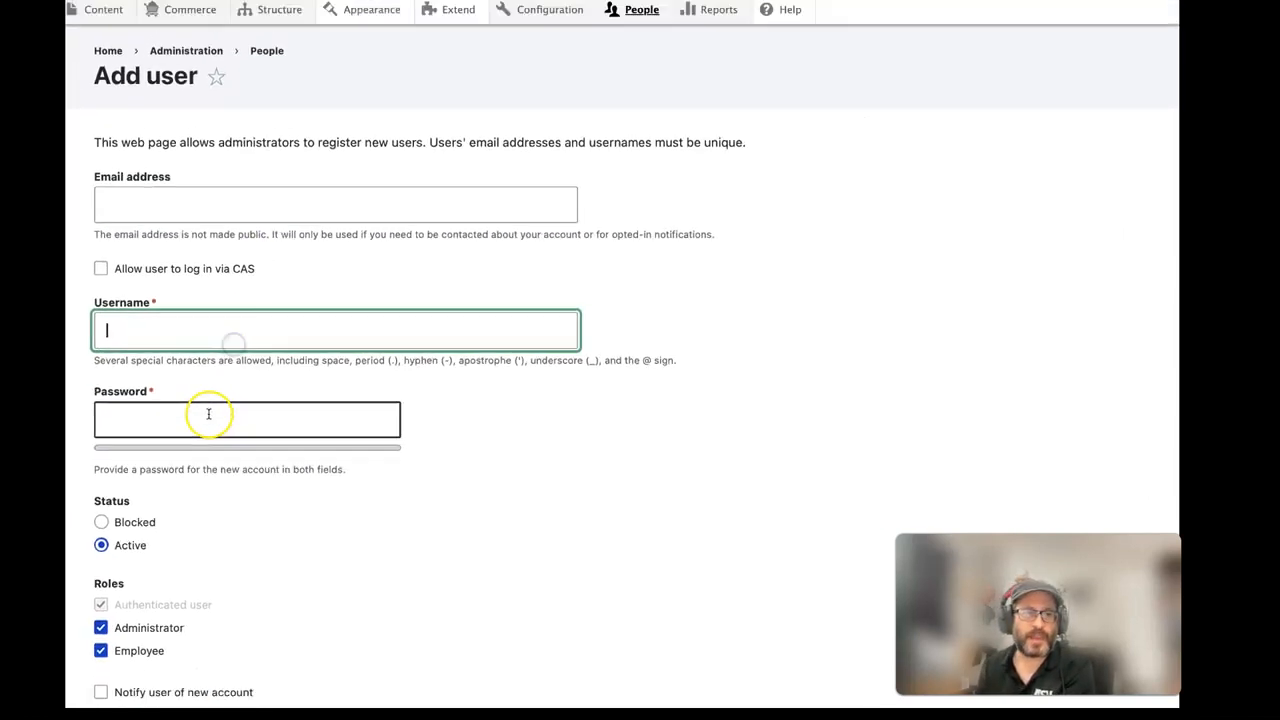
click(264, 455)
scroll(340, 400, down, 1)
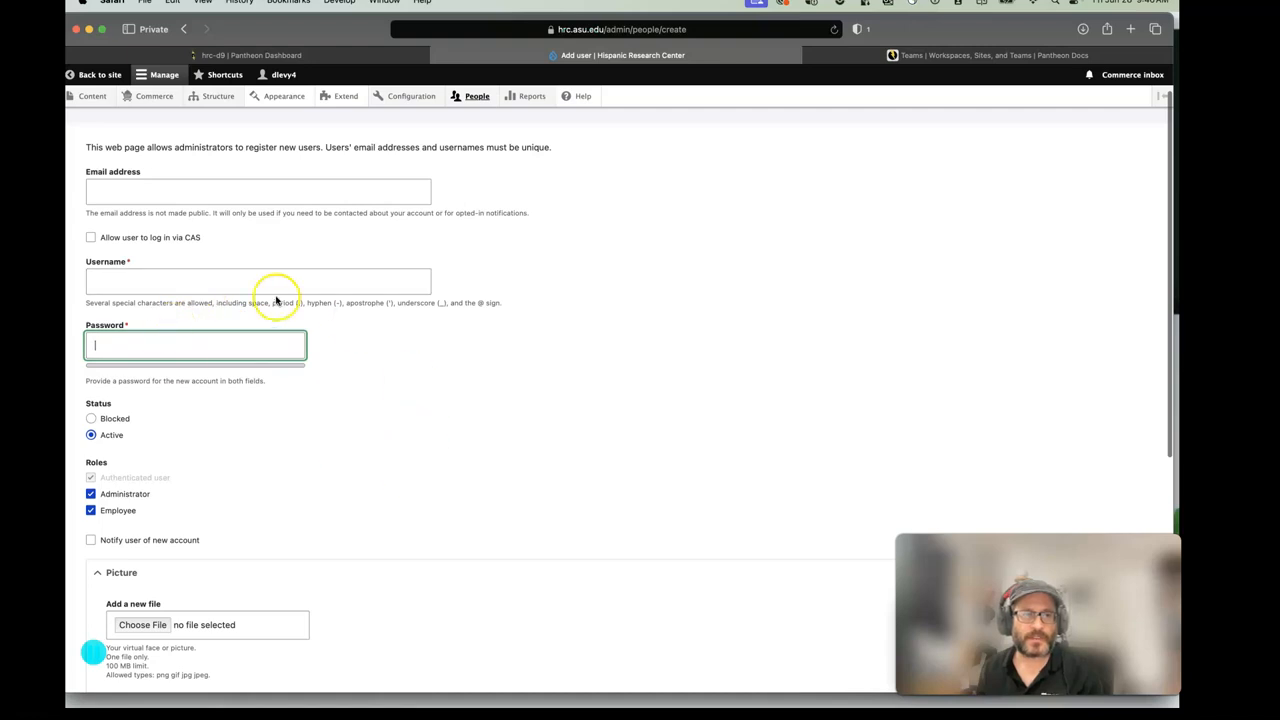
scroll(541, 307, up, 1)
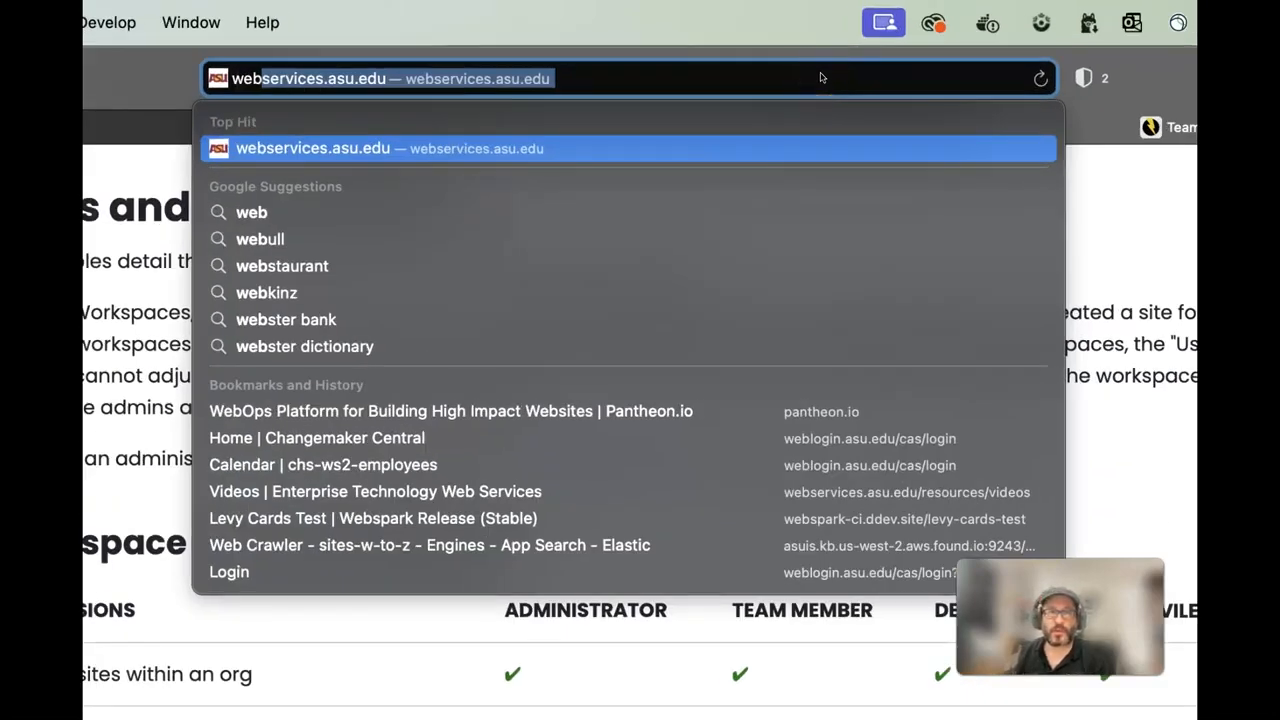
- Load webservices.asu.edu and browse the Resources > Video Tutorials list of Webspark 2 videos
key(Return)
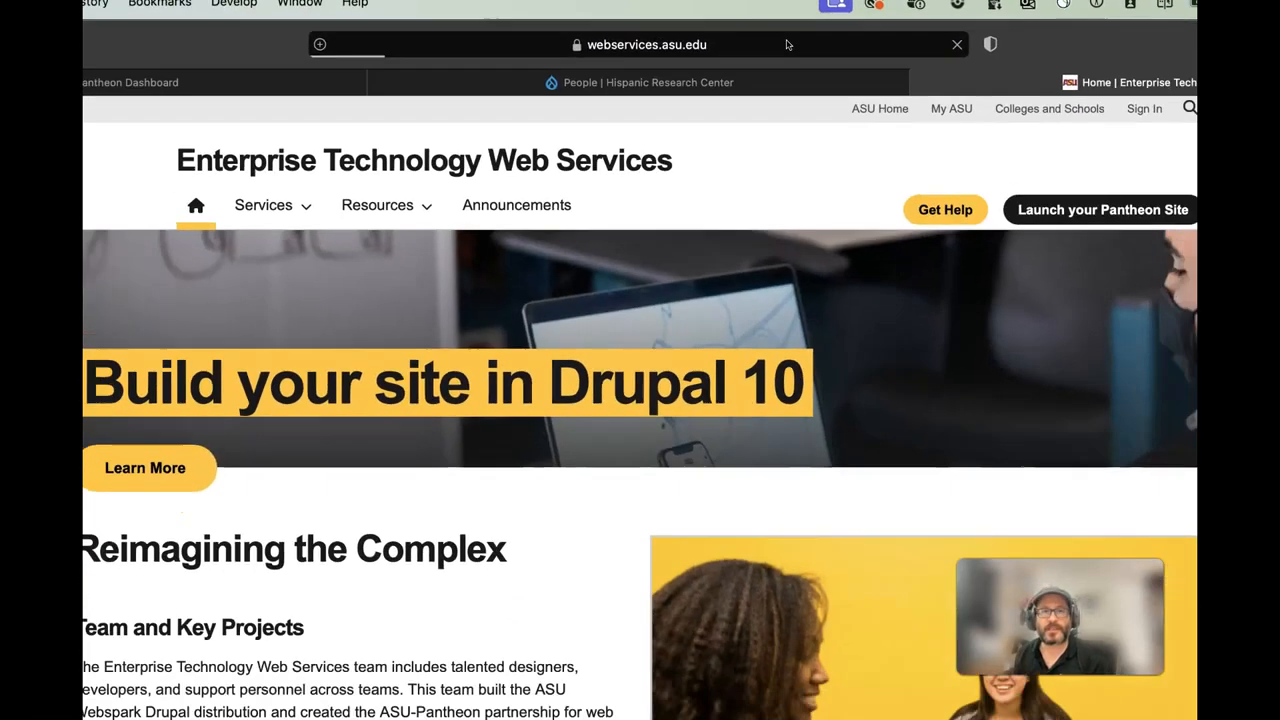
click(452, 147)
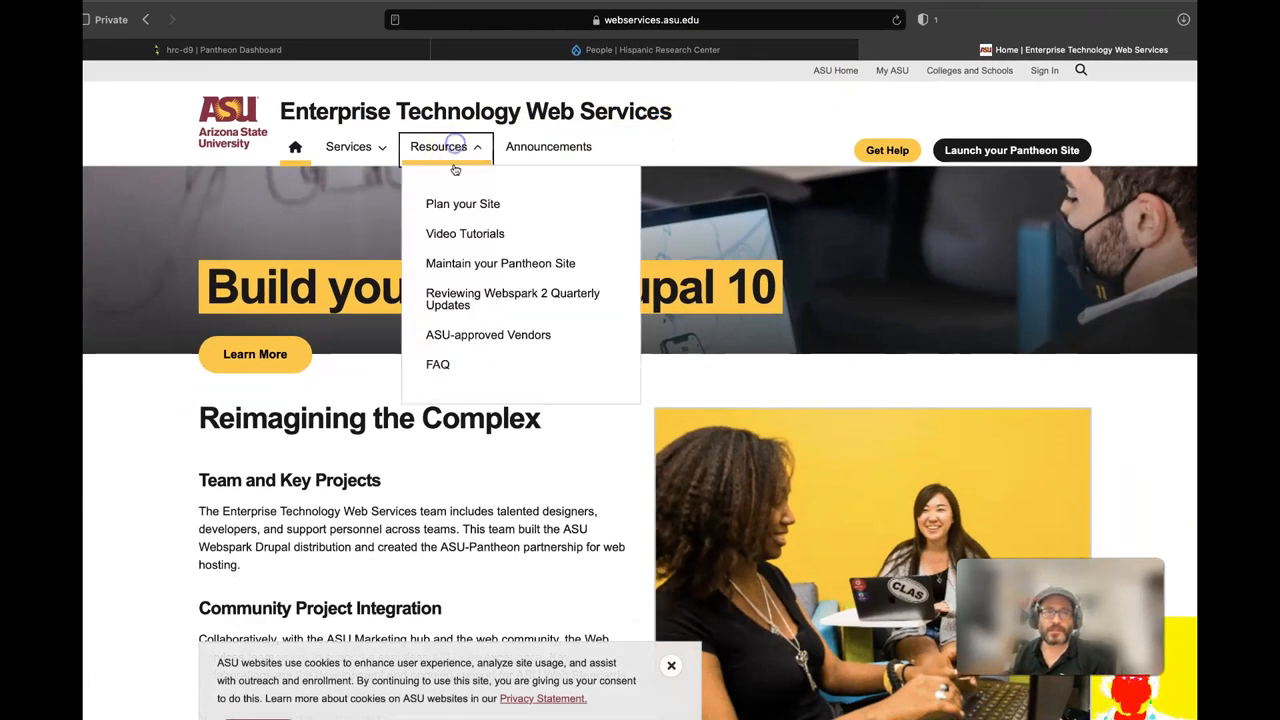
click(474, 236)
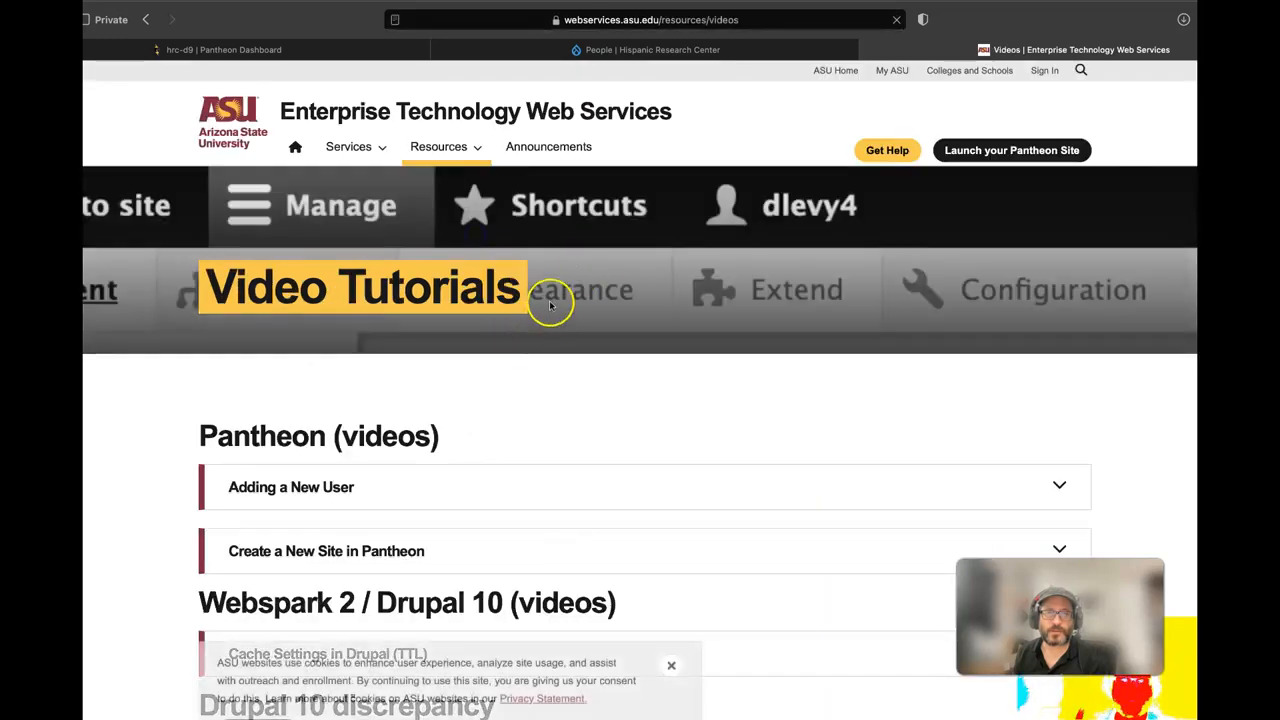
scroll(551, 300, down, 10)
scroll(383, 502, down, 6)
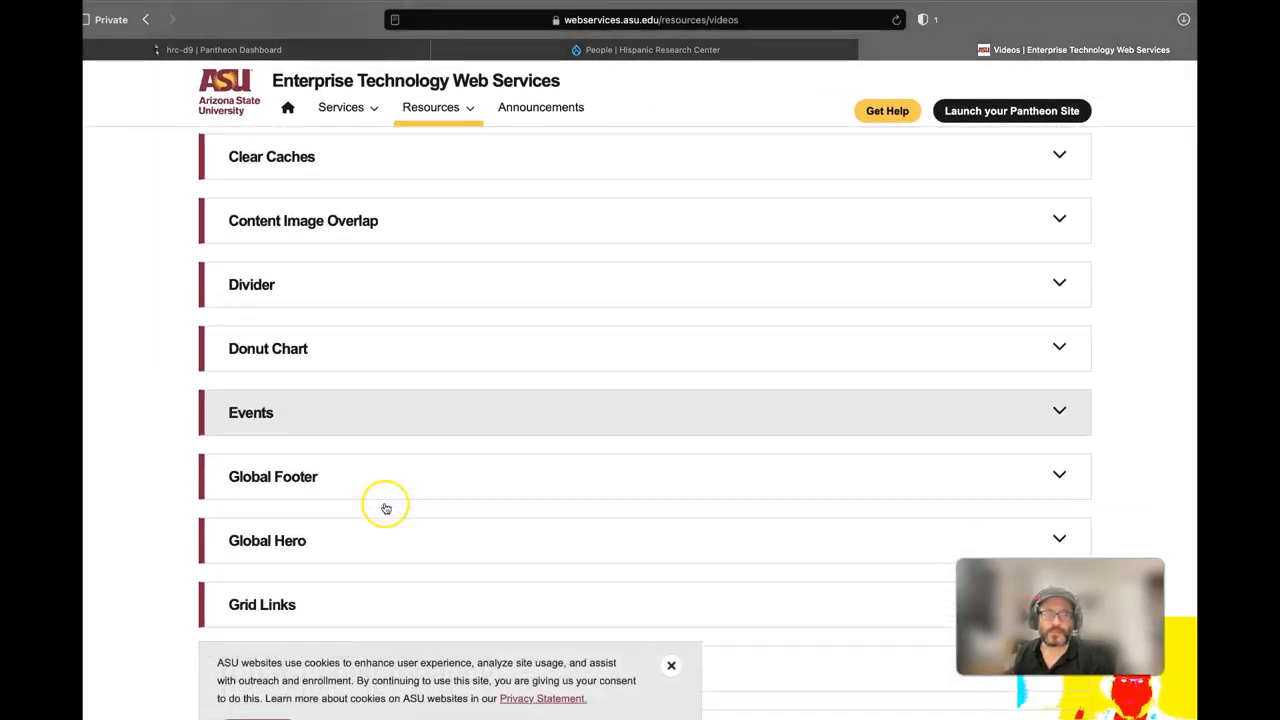
scroll(300, 528, up, 3)
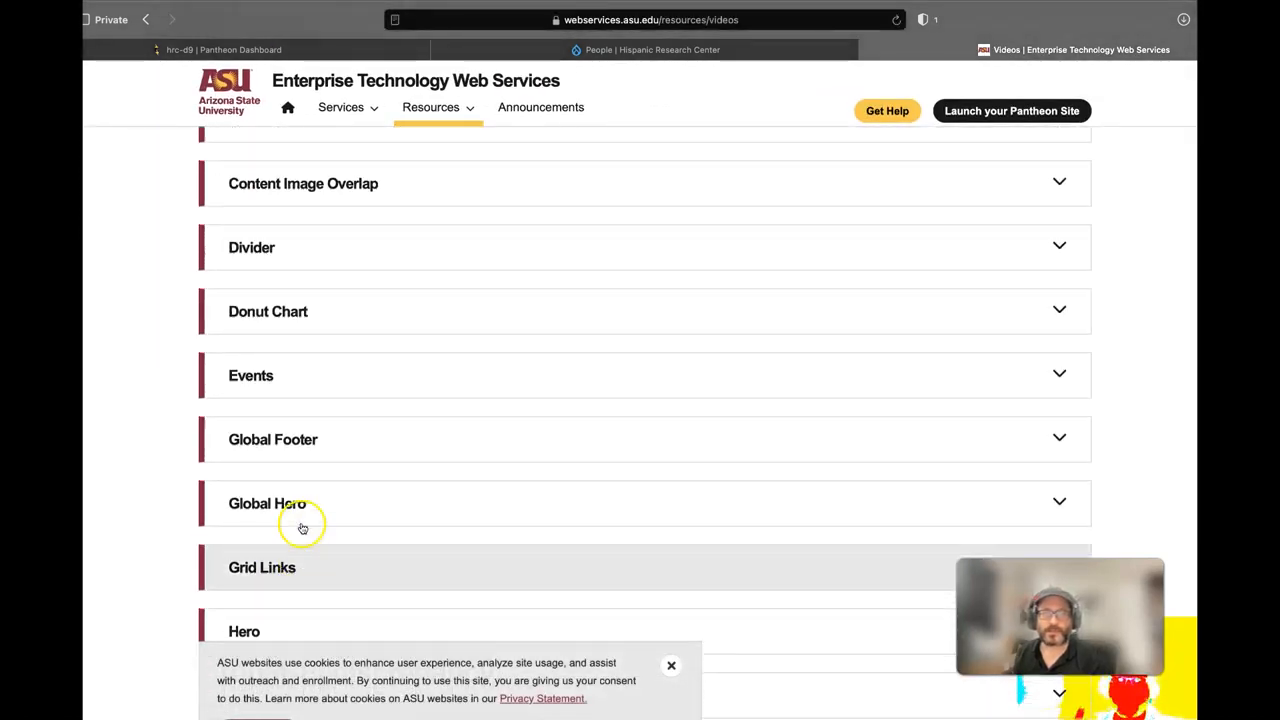